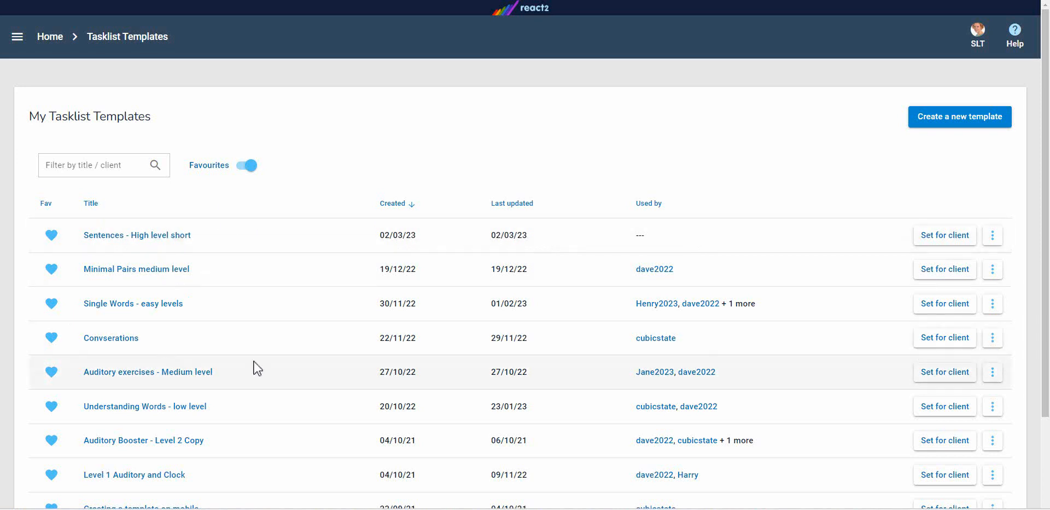
Look through the favourite tasklist templates, and turn off the favourites filter to browse all templates
scroll(257, 370, "down", 3)
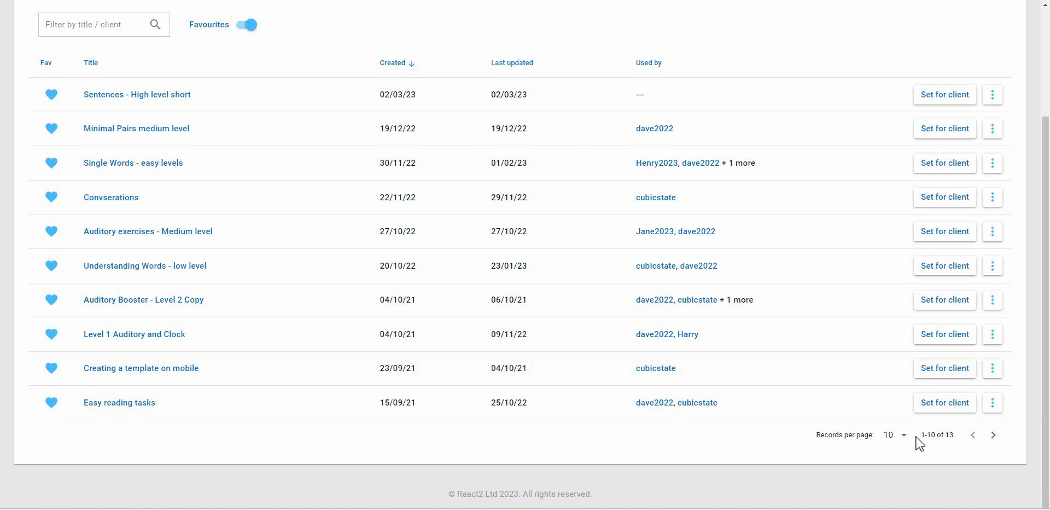
scroll(328, 319, "up", 3)
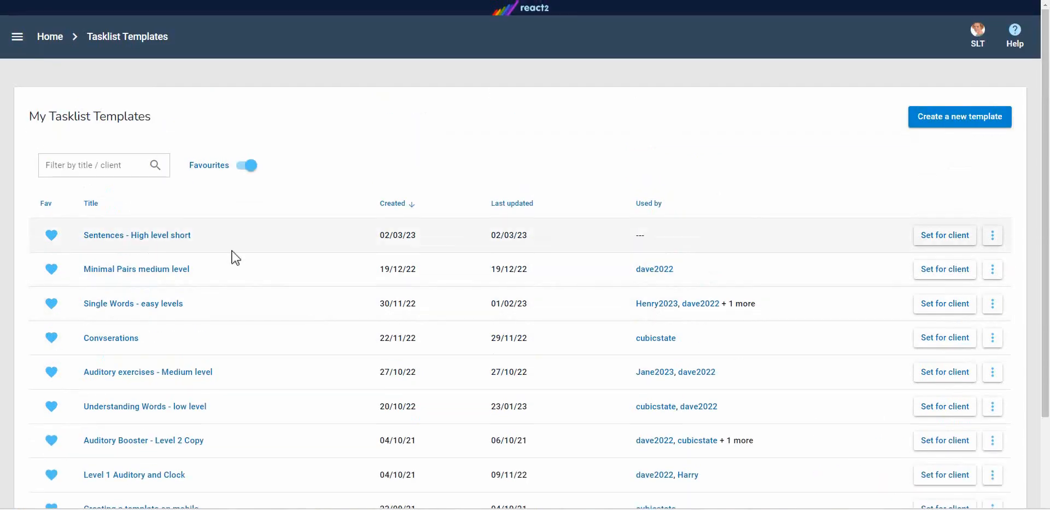
left_click(253, 169)
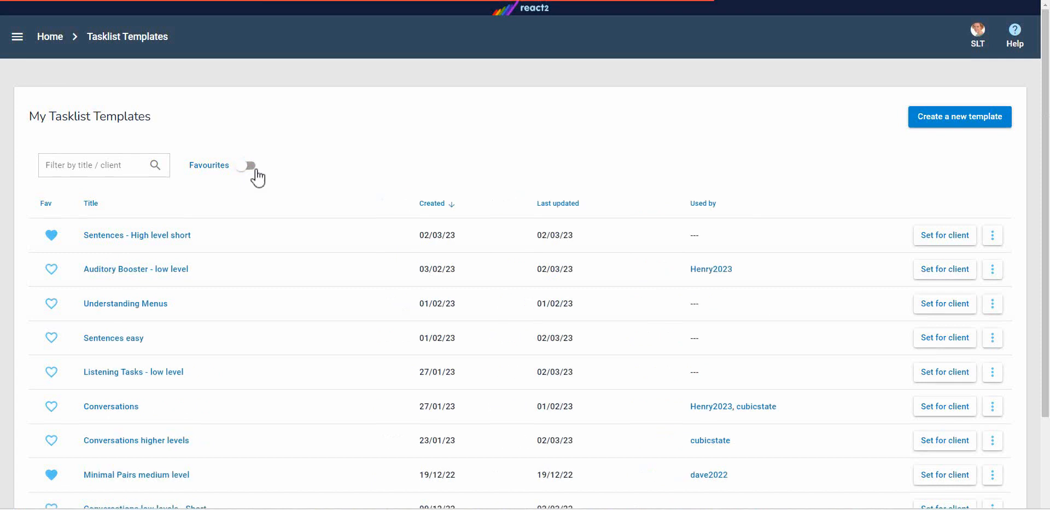
scroll(317, 213, "down", 2)
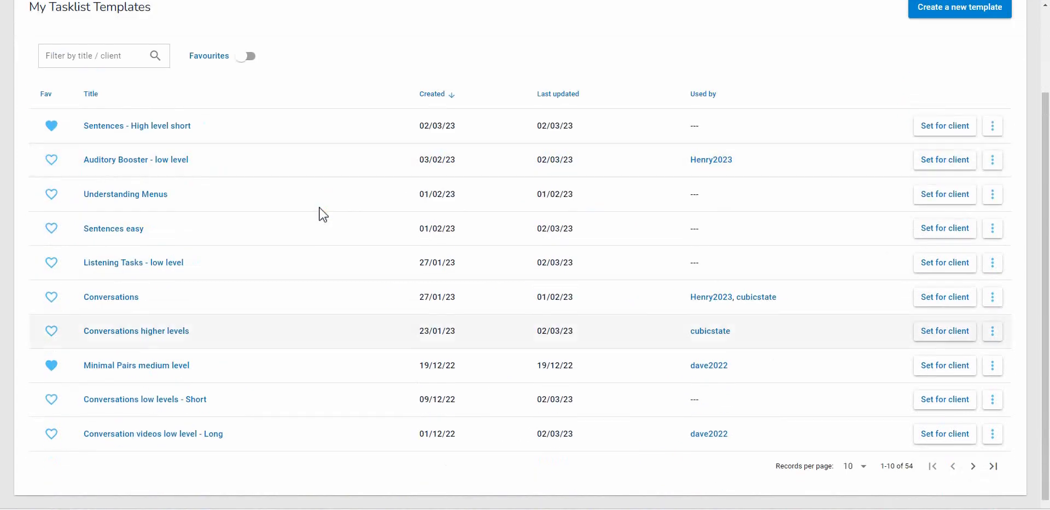
scroll(336, 265, "up", 2)
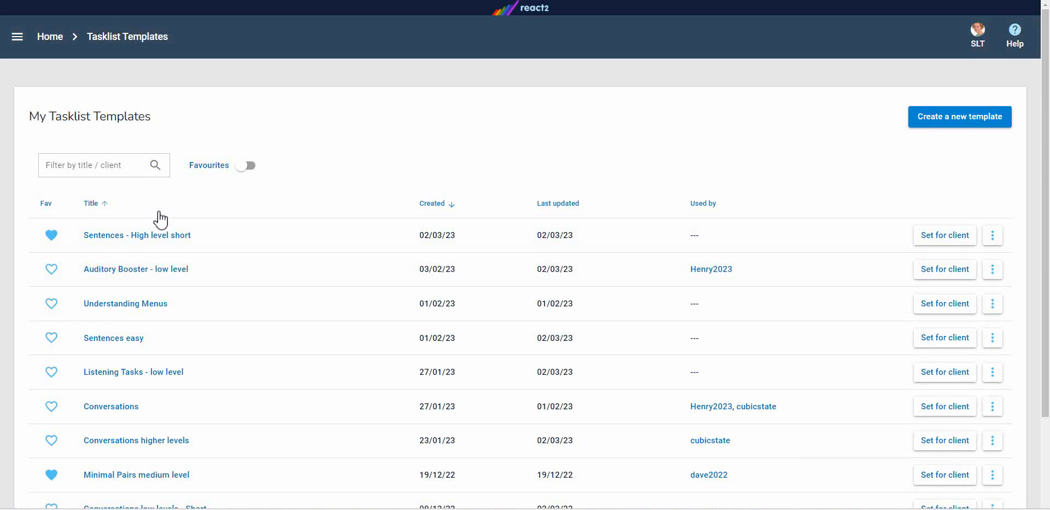
Filter the template list by "sentence" and clear the filter
left_click(84, 170)
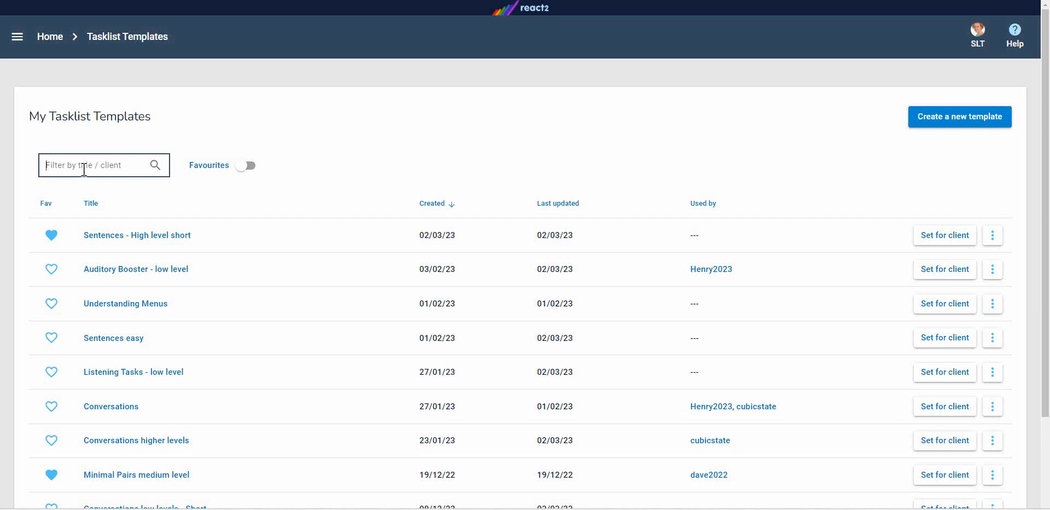
type("sentenc")
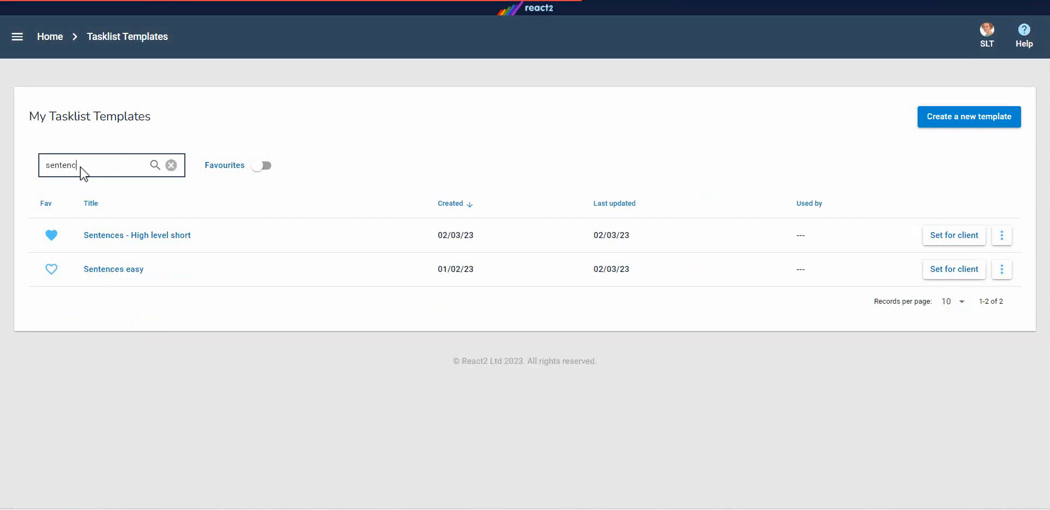
type("e")
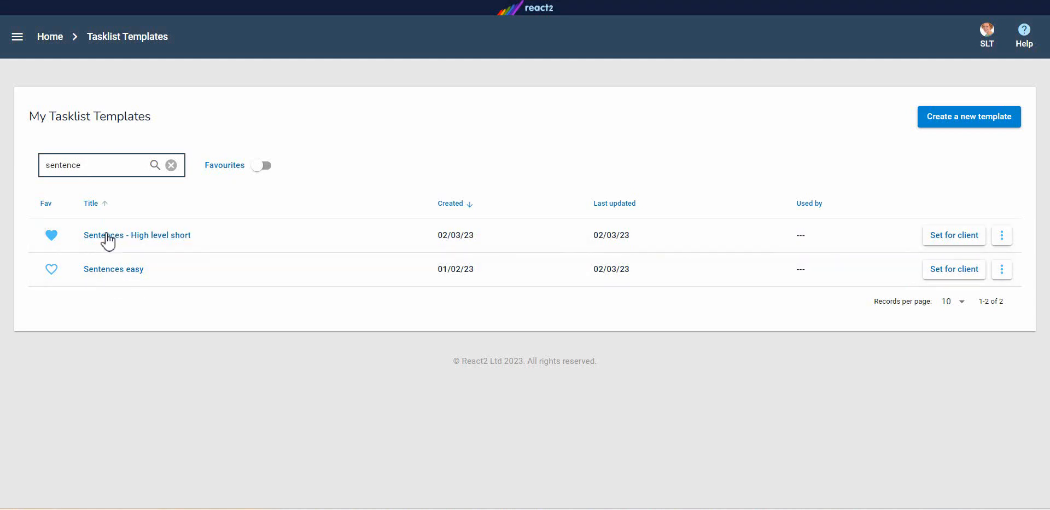
left_click(171, 165)
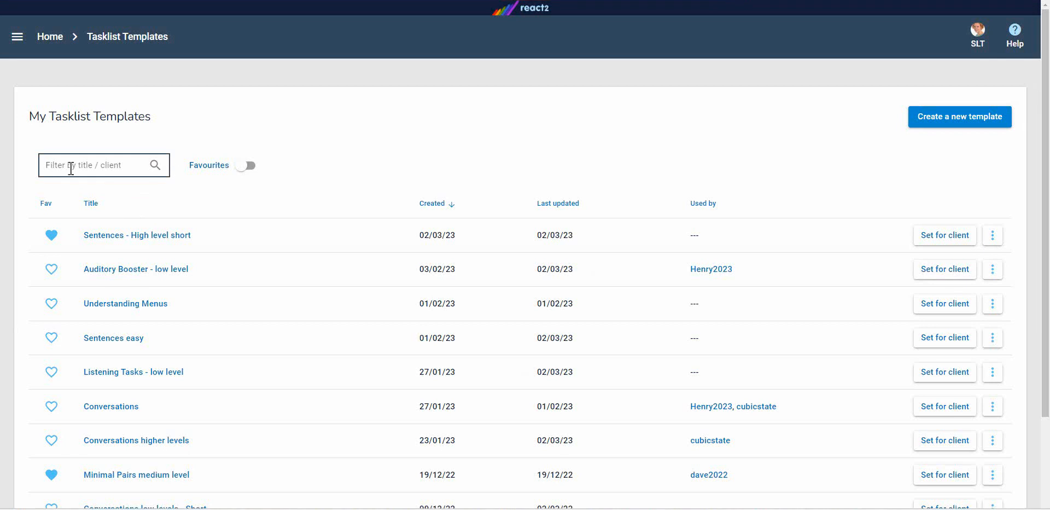
Filter the template list by "conversation" and clear the filter
type("conversation")
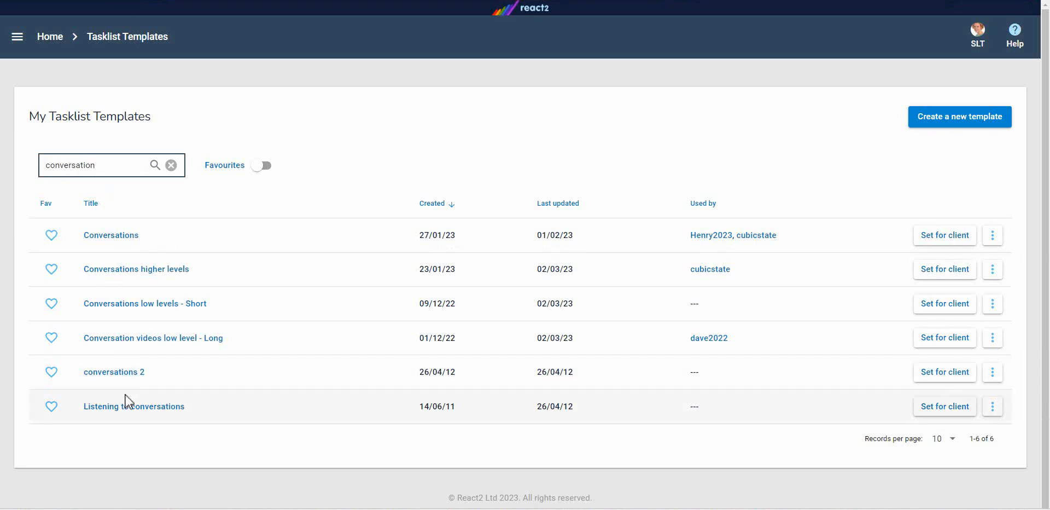
left_click(172, 165)
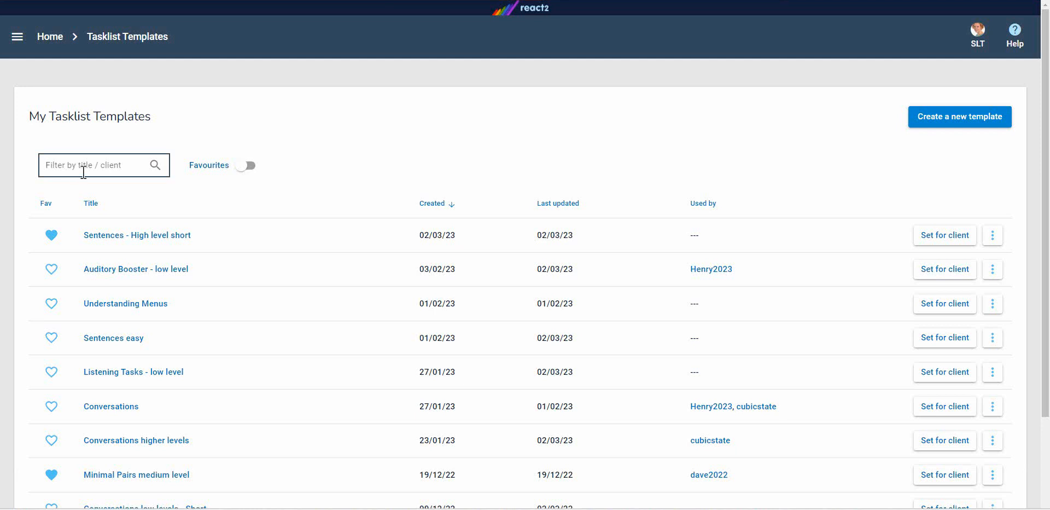
Sort the template list by title and by creation date, each in ascending and descending order
left_click(93, 203)
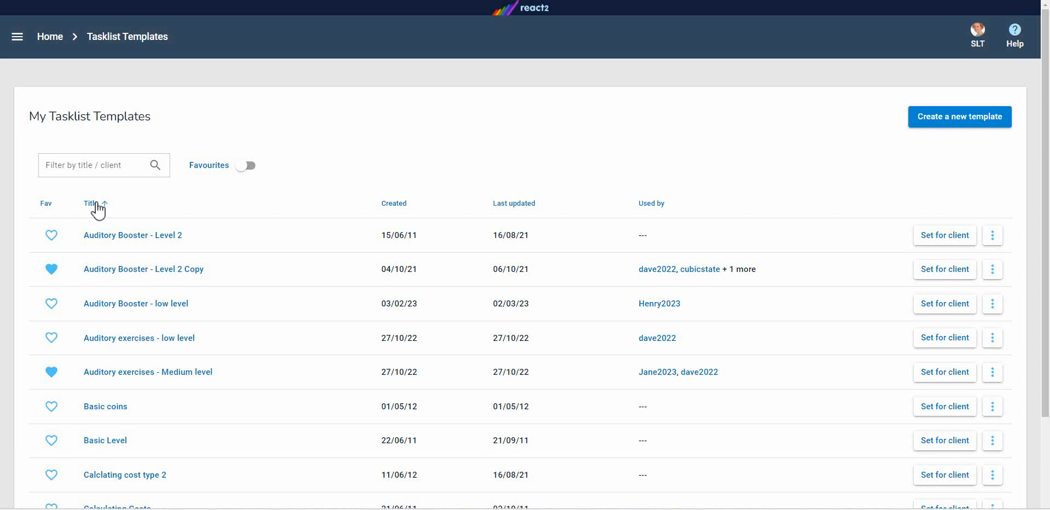
left_click(94, 203)
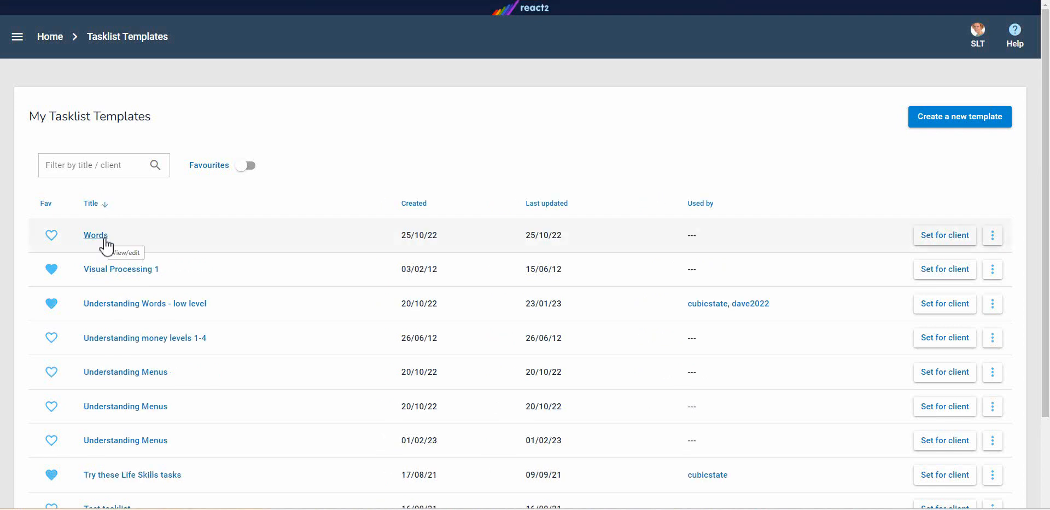
left_click(425, 213)
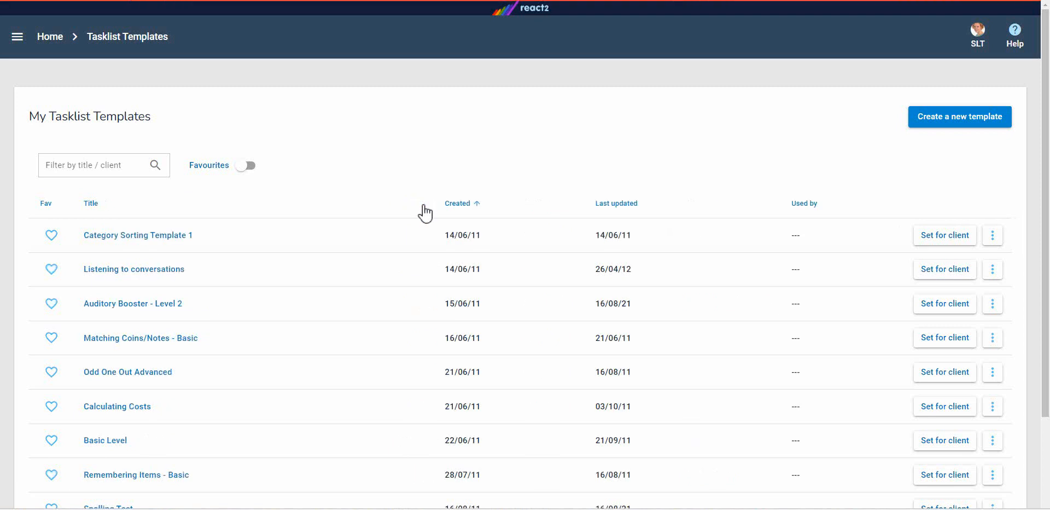
left_click(473, 212)
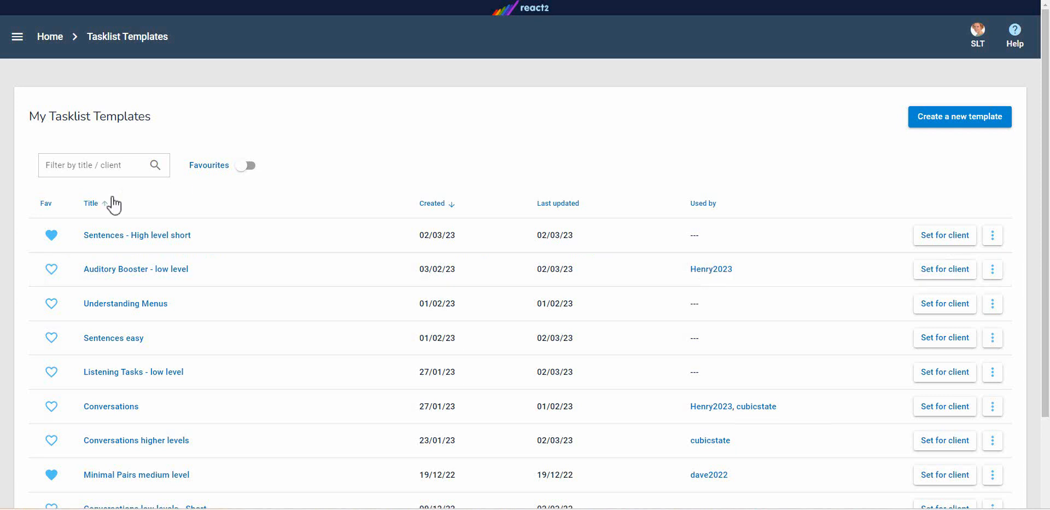
Sort the templates by title in ascending order and add Auditory Booster - Level 2 to the favourites
left_click(91, 205)
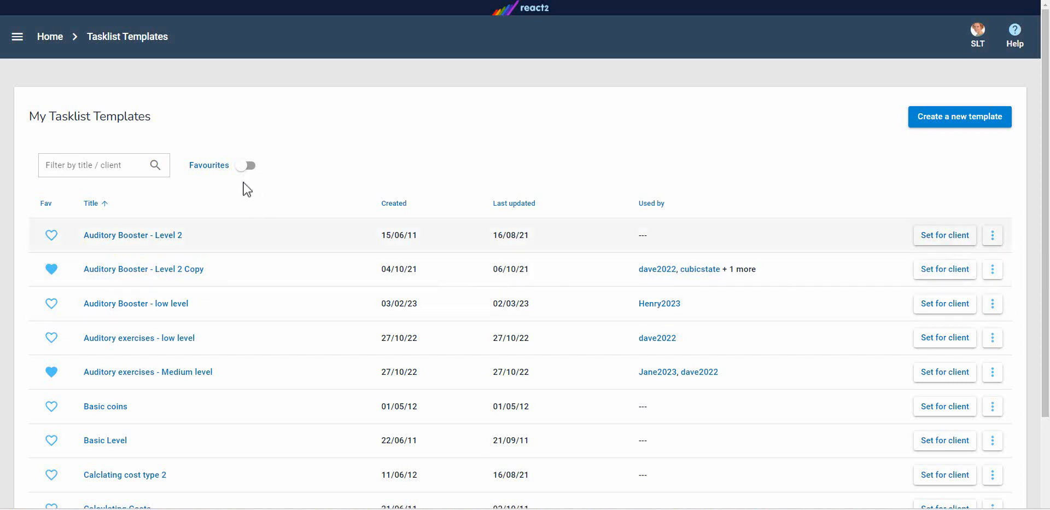
left_click(51, 236)
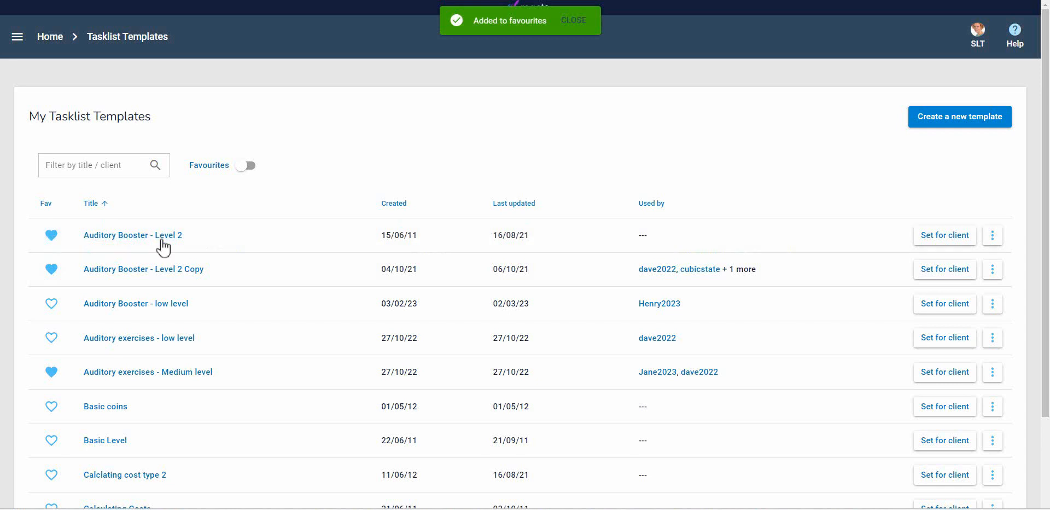
Show only favourites and unfavourite Convserations, Creating a template on mobile, Easy reading tasks, Level 1 Auditory and Clock, and reading
left_click(244, 166)
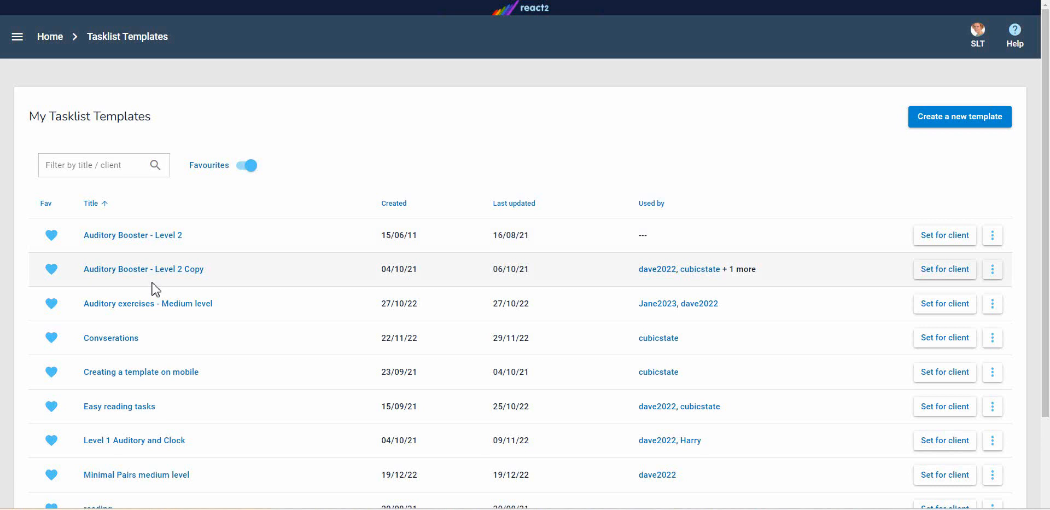
left_click(51, 339)
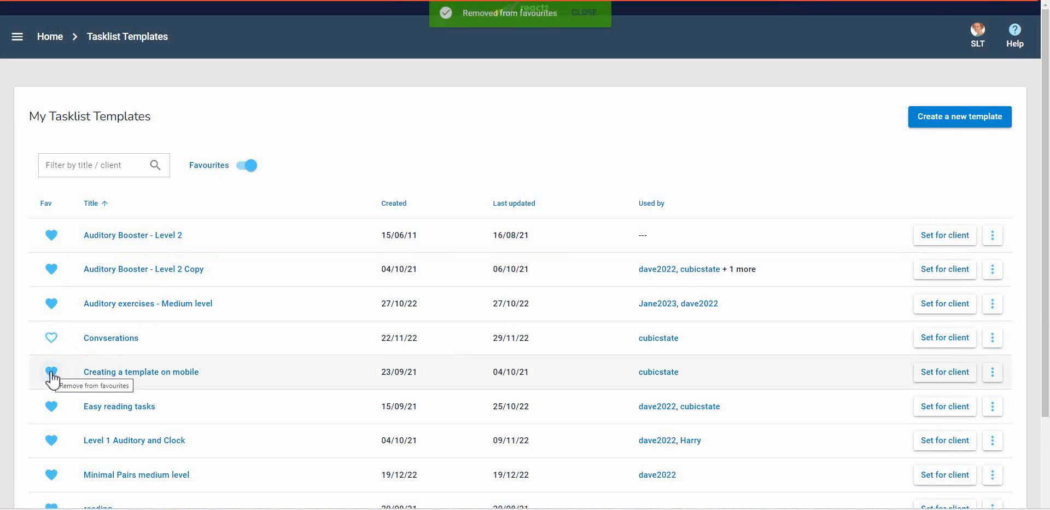
left_click(52, 373)
left_click(51, 407)
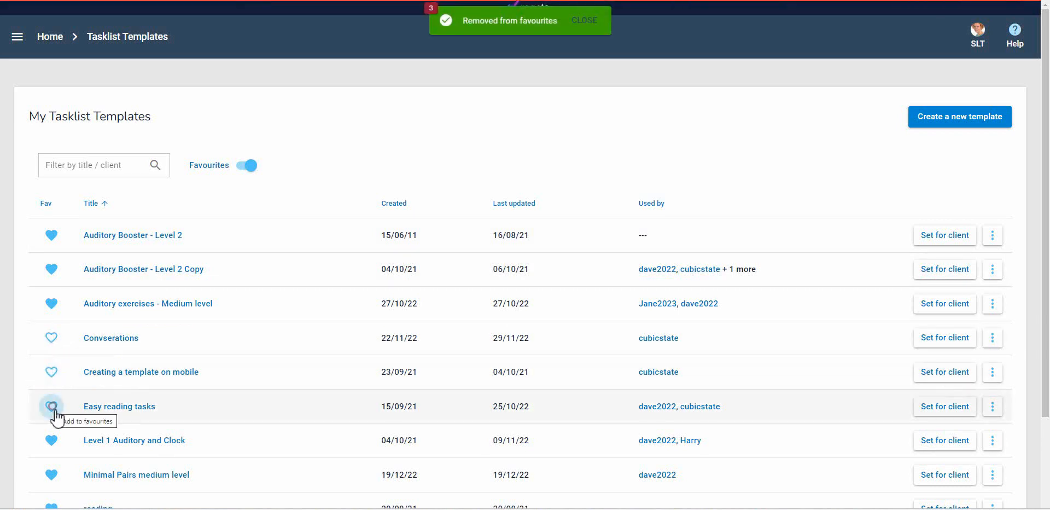
left_click(52, 440)
scroll(207, 433, "down", 3)
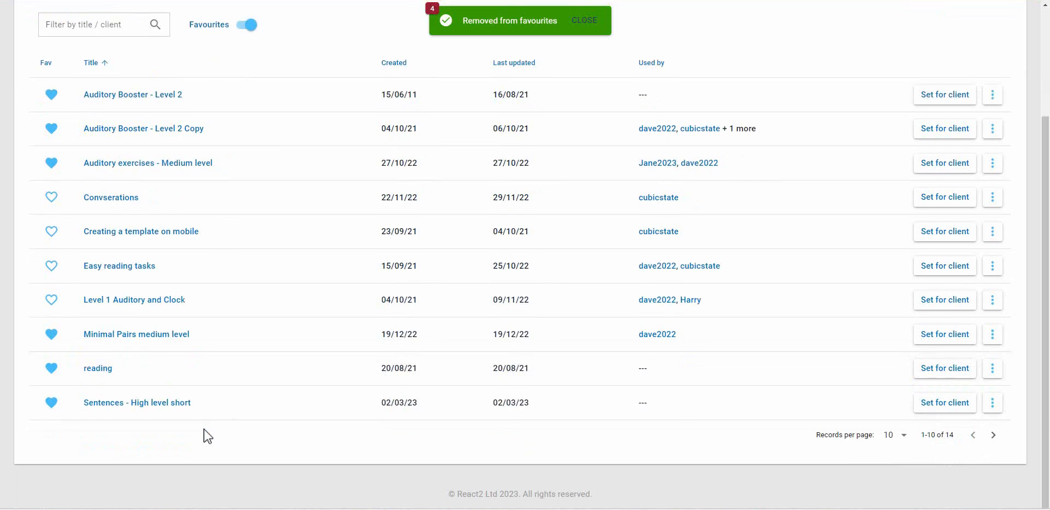
scroll(50, 367, "up", 1)
scroll(50, 370, "down", 1)
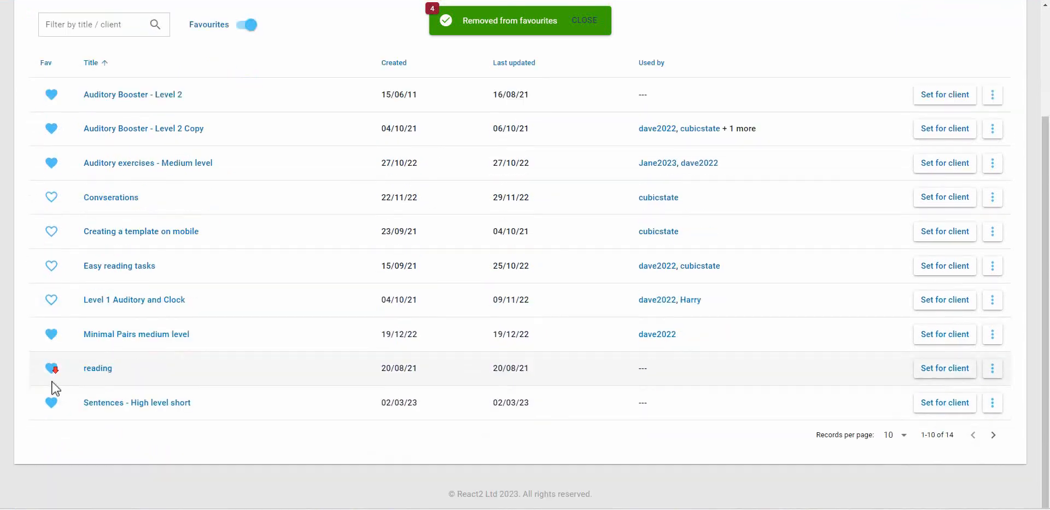
left_click(51, 368)
scroll(204, 307, "up", 3)
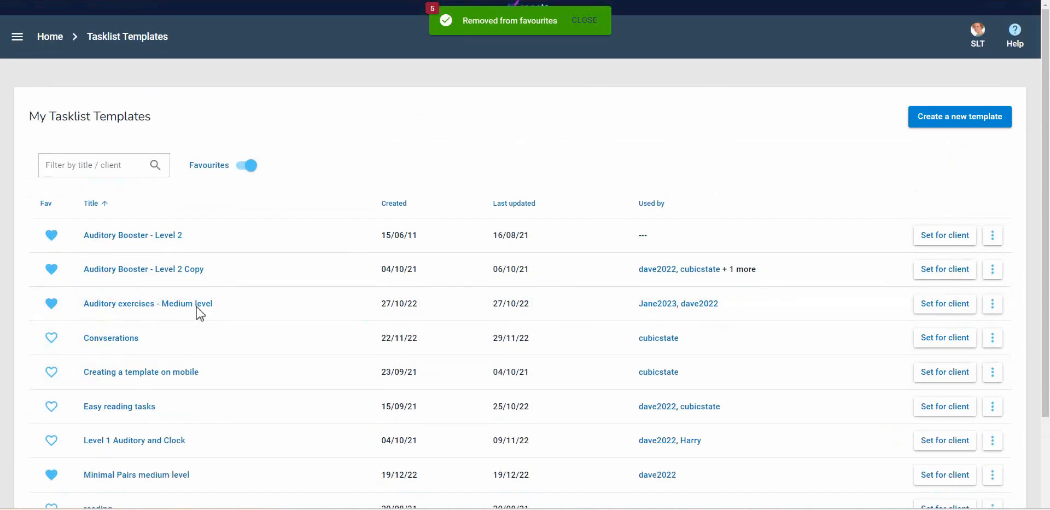
Switch between the full template list and the favourites, ending with all templates shown
left_click(246, 166)
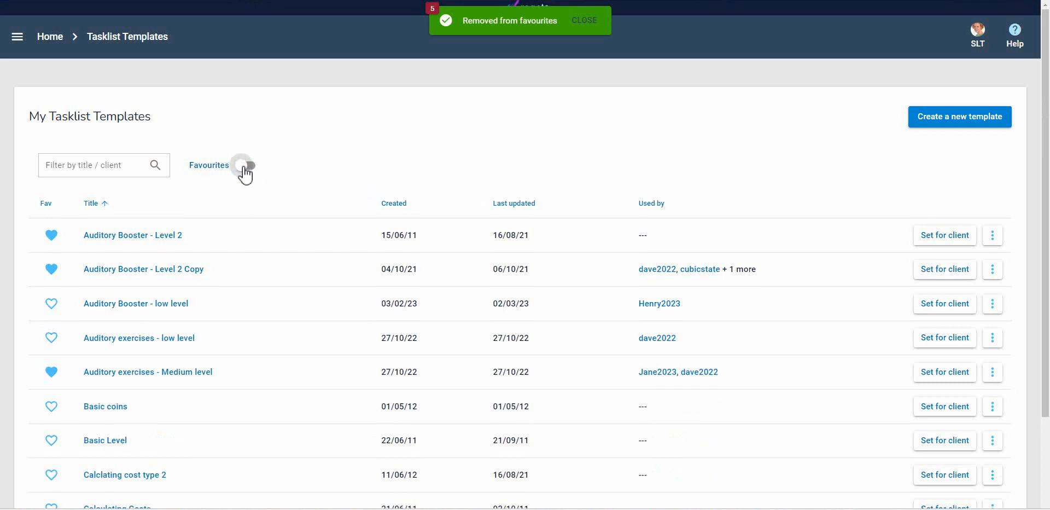
left_click(246, 172)
left_click(256, 174)
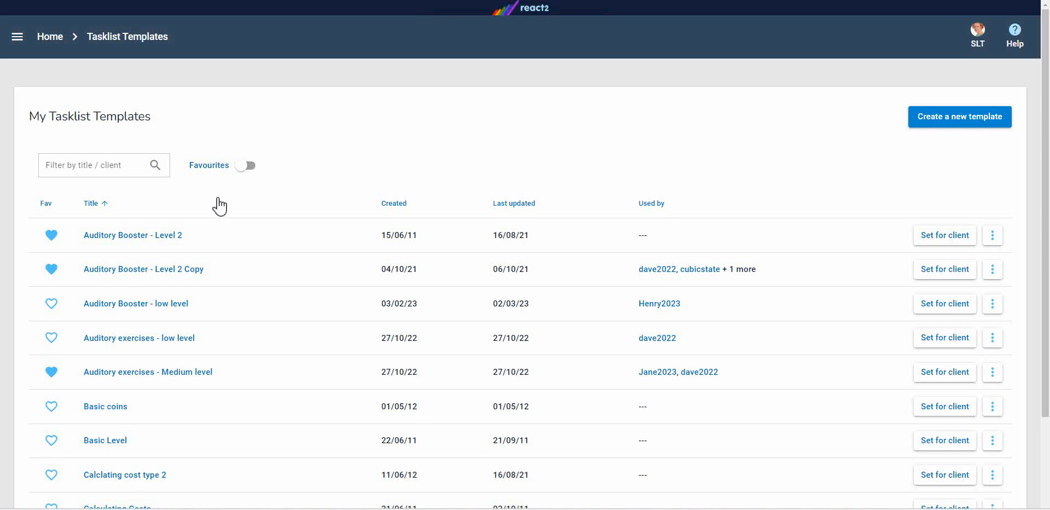
Filter the template list by "sentences" and open the Sentences - High level short template for editing
left_click(91, 171)
type("s")
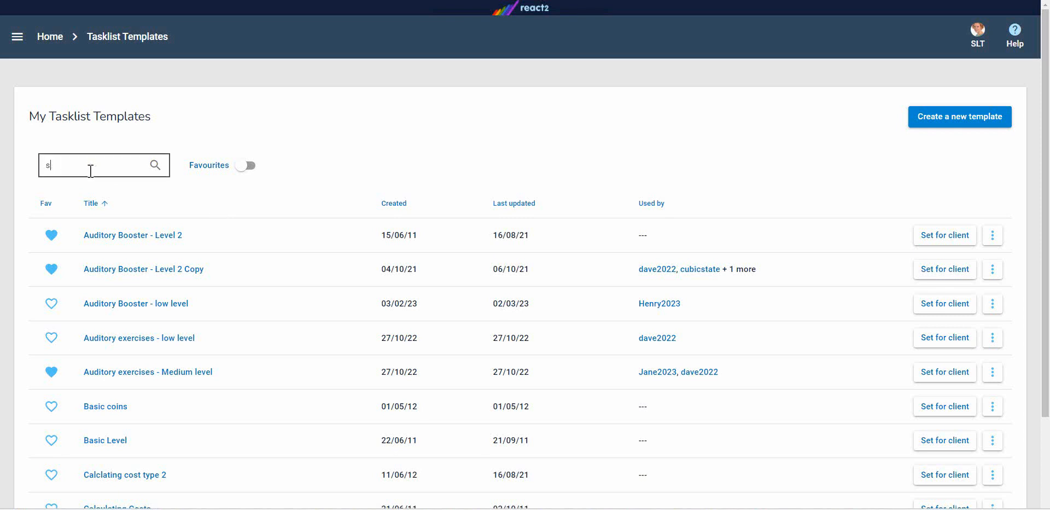
type("entences")
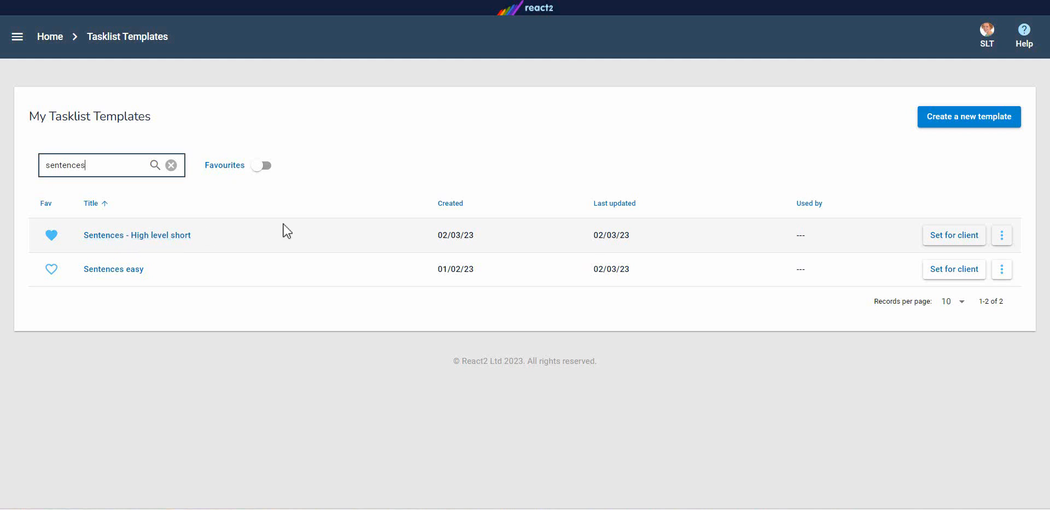
left_click(1002, 236)
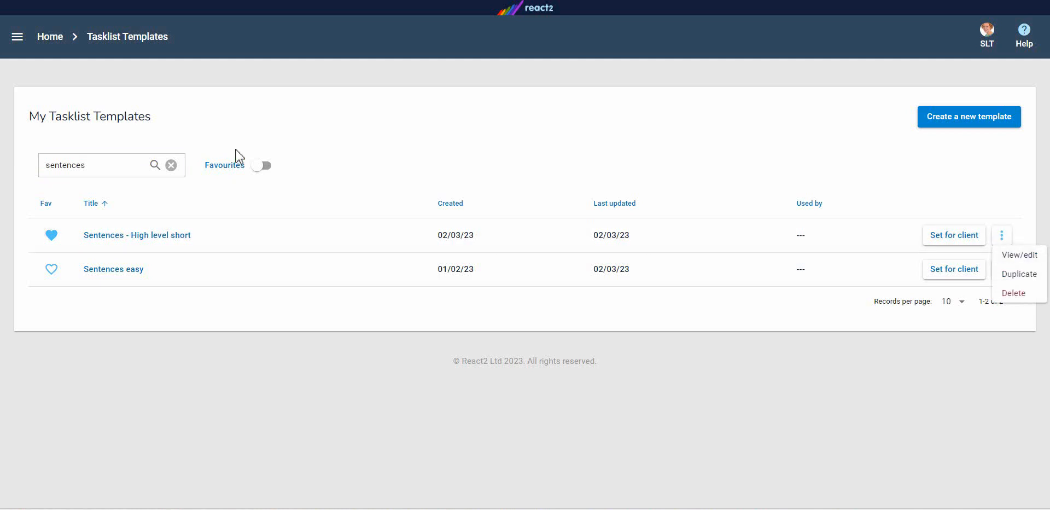
left_click(163, 236)
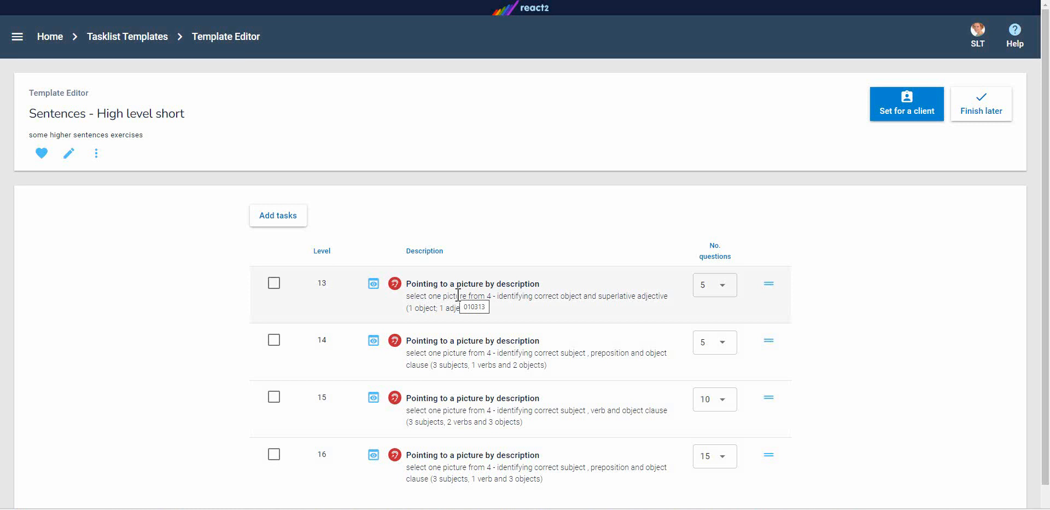
Preview the level 13 Pointing to a picture by description task and close the preview
left_click(374, 284)
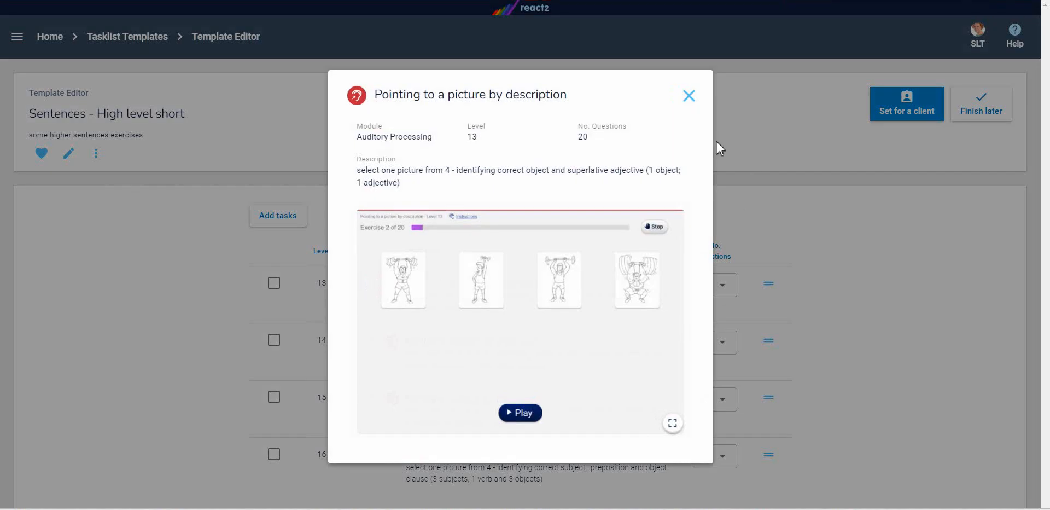
left_click(689, 97)
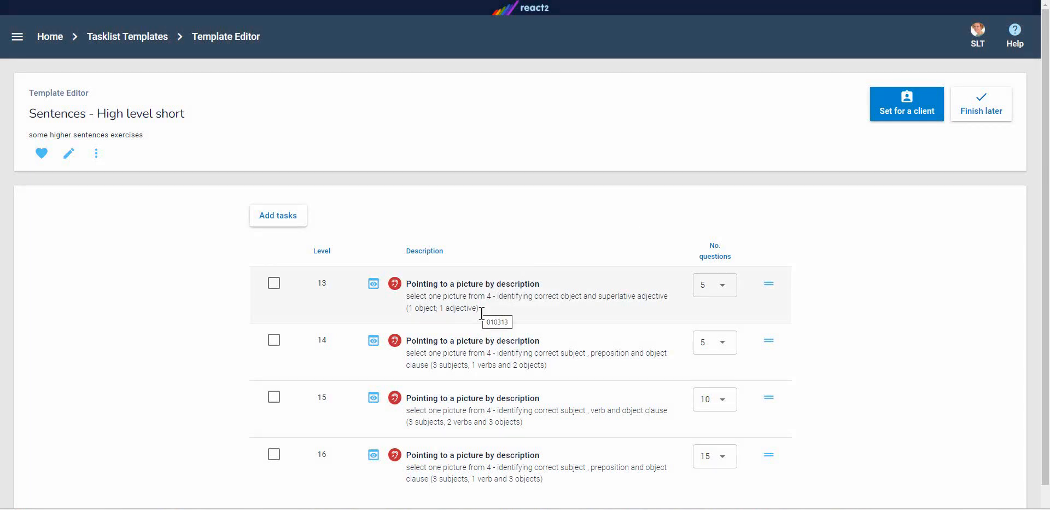
Set the number of questions to 20 for the level 13 task and 15 for the level 14 task
left_click(728, 287)
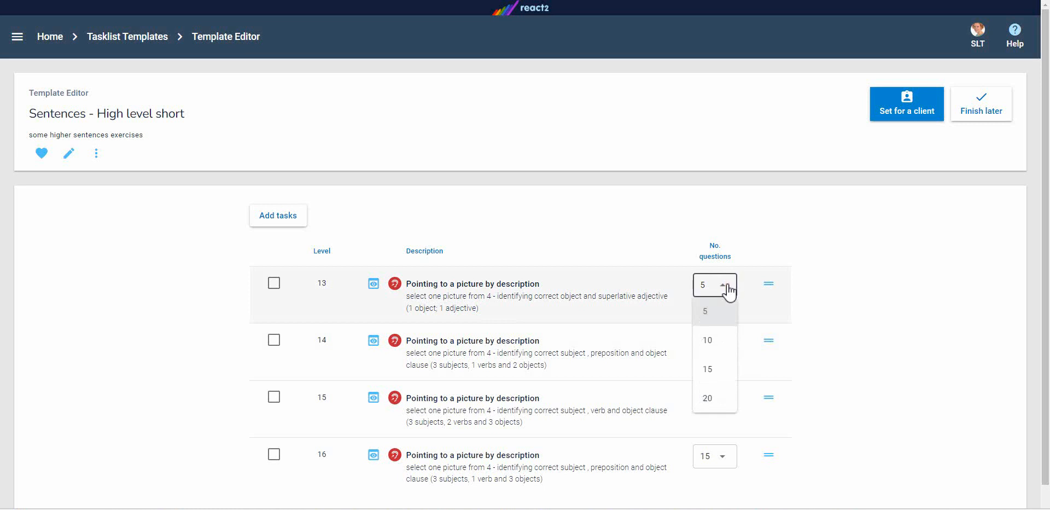
left_click(710, 398)
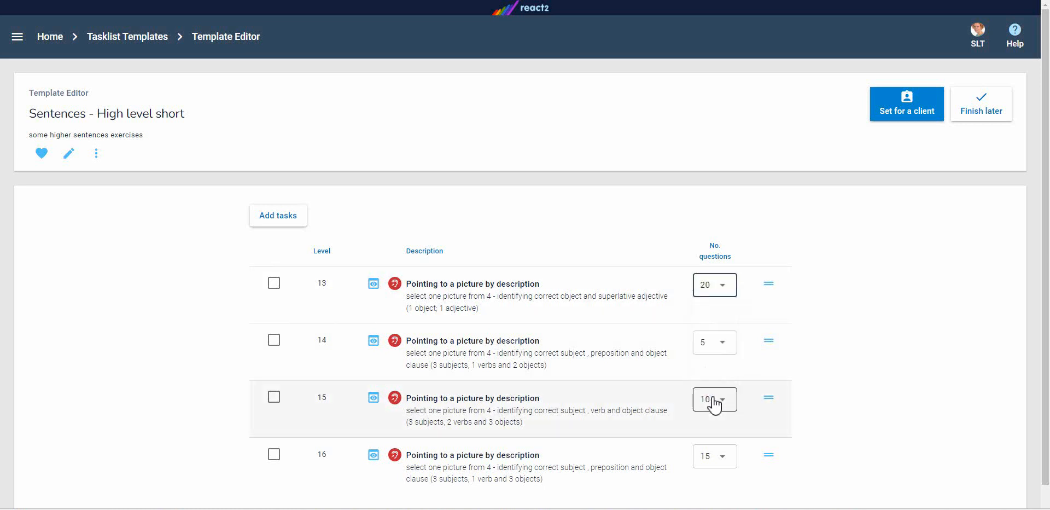
left_click(729, 348)
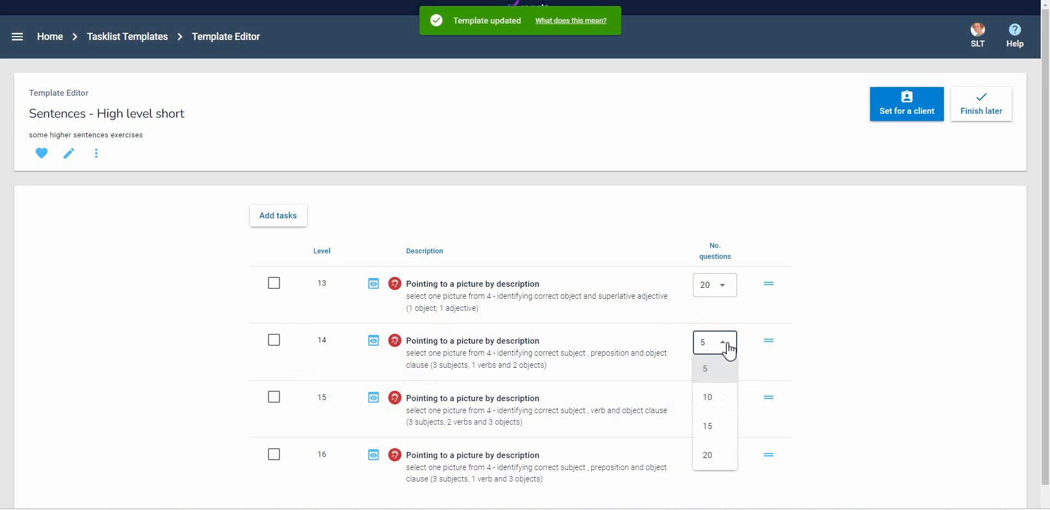
left_click(715, 430)
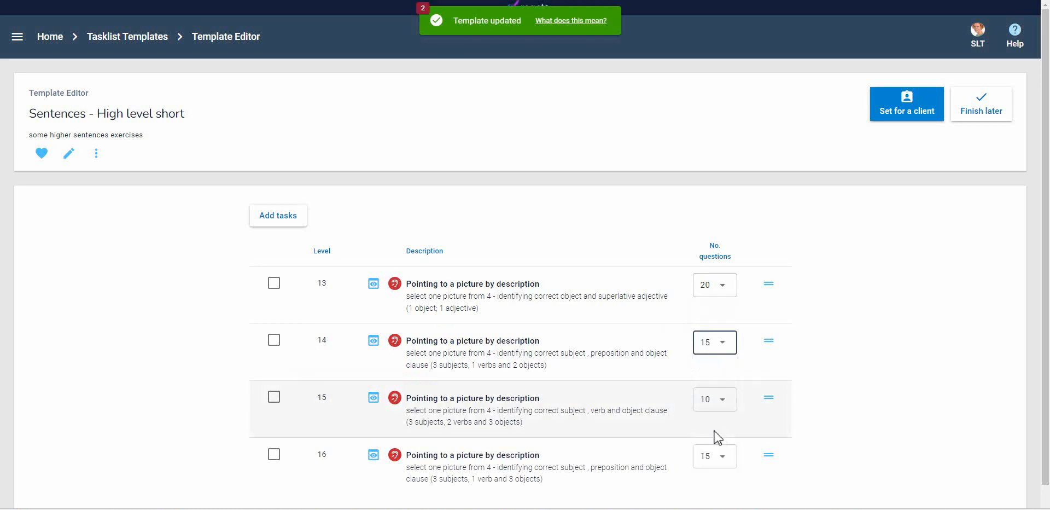
Set the number of questions to 15 for the level 15 task and 10 for the level 16 task
left_click(728, 407)
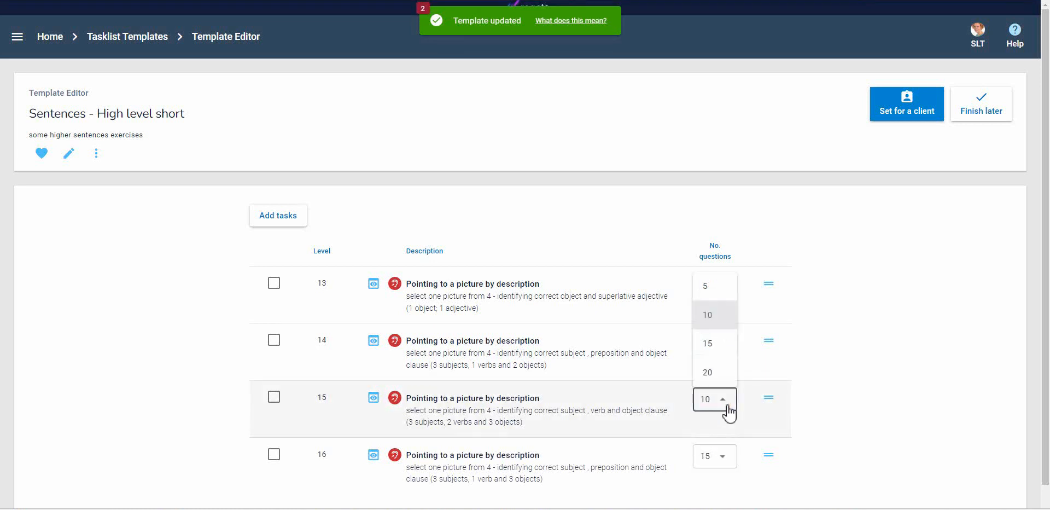
left_click(714, 343)
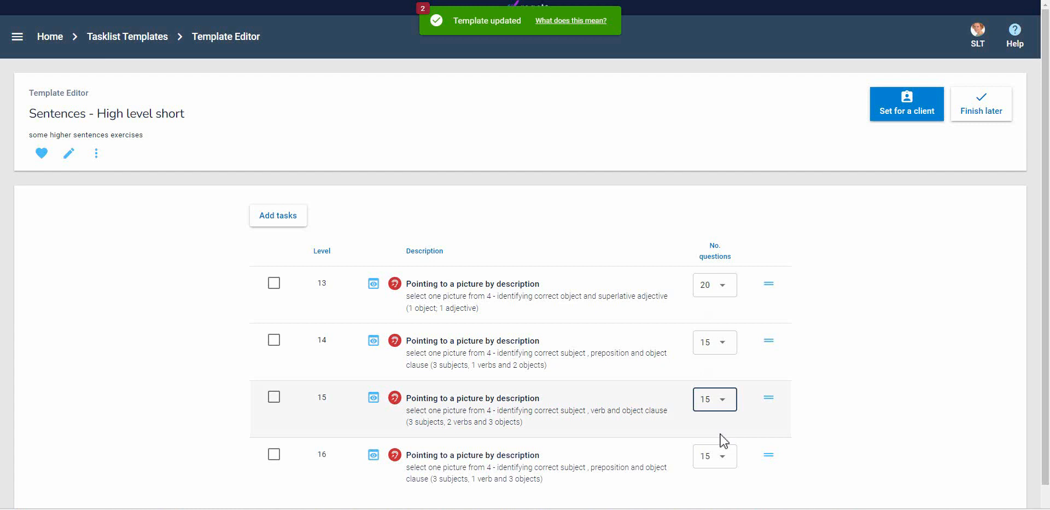
left_click(725, 464)
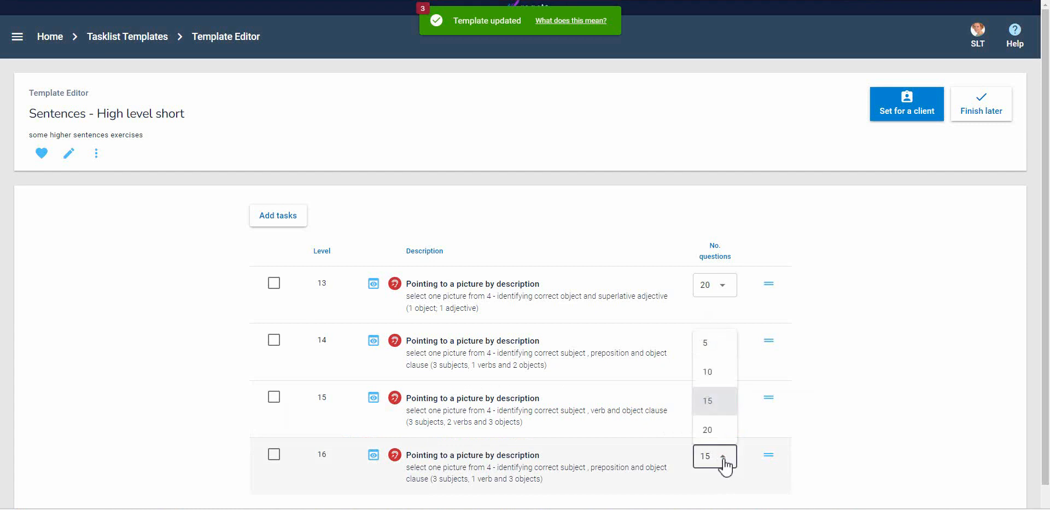
left_click(720, 371)
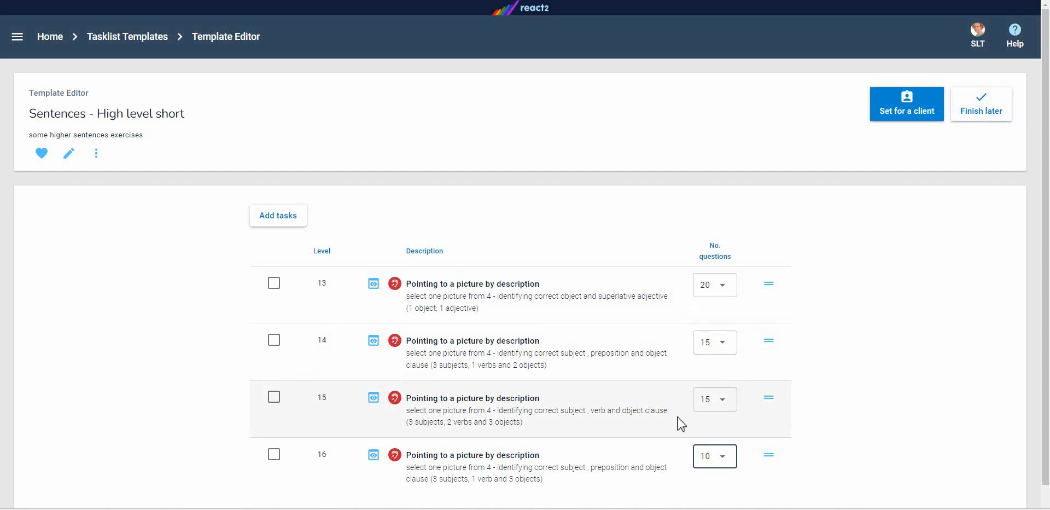
Add the level 10 Pointing to a picture by description task from Auditory Processing, Understanding Sentences to the template
left_click(289, 222)
left_click(333, 69)
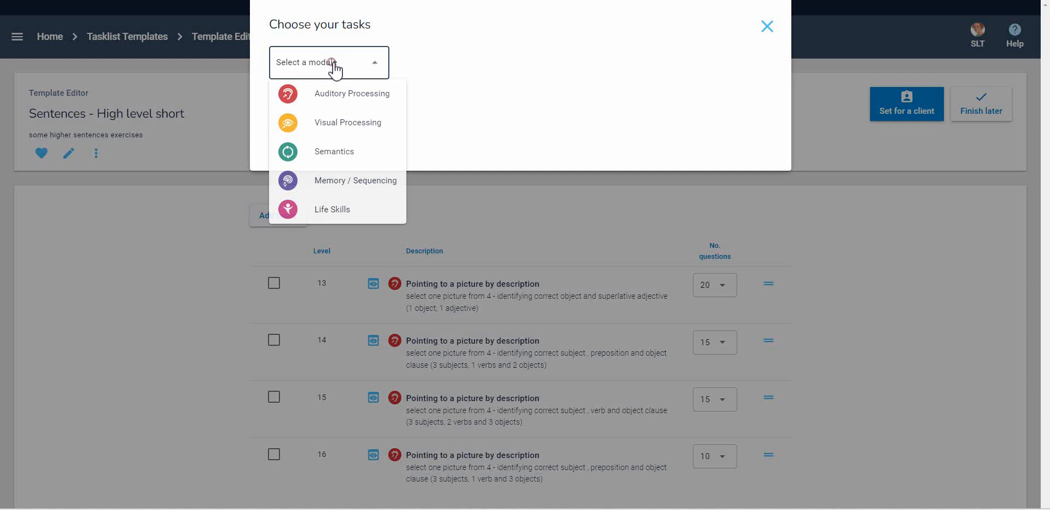
left_click(332, 94)
left_click(511, 67)
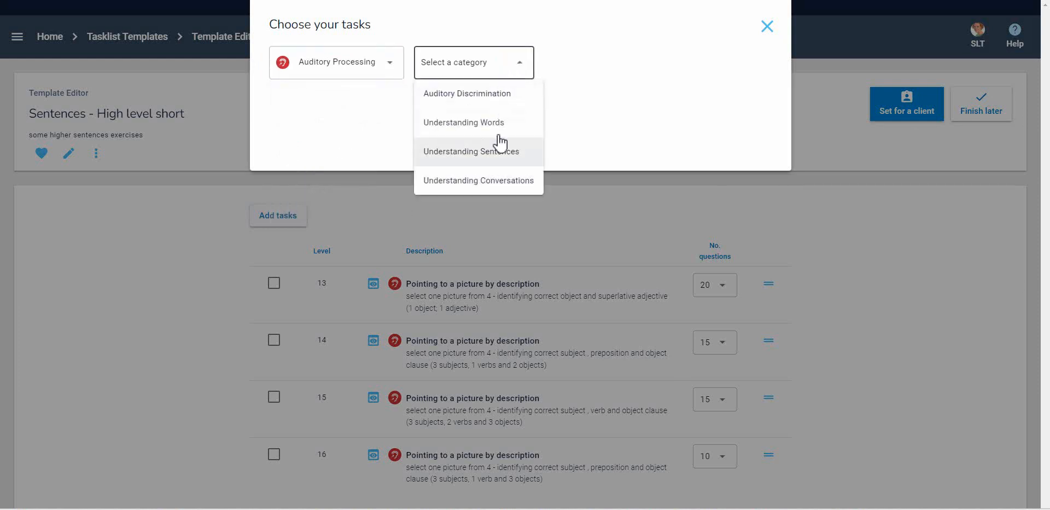
left_click(499, 153)
scroll(508, 290, "down", 5)
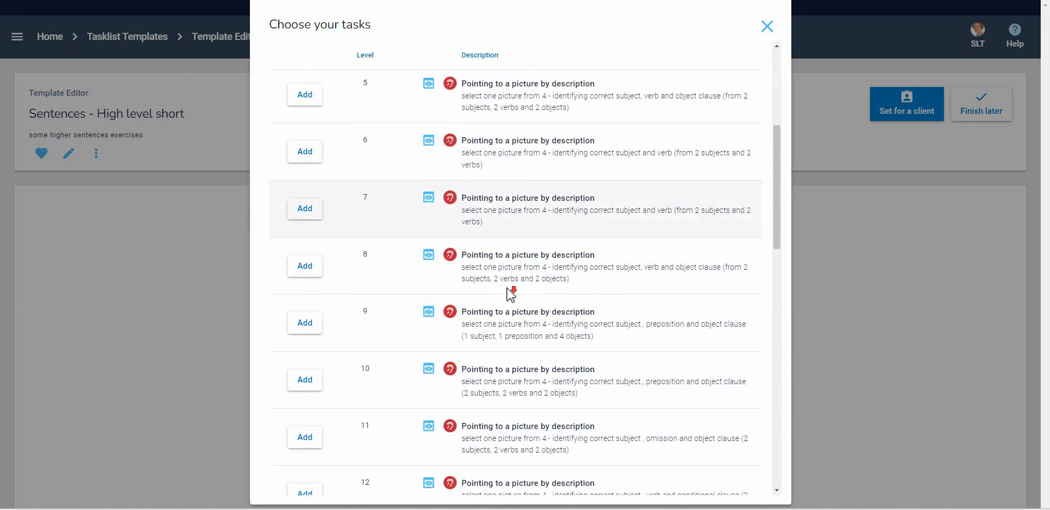
scroll(510, 293, "down", 2)
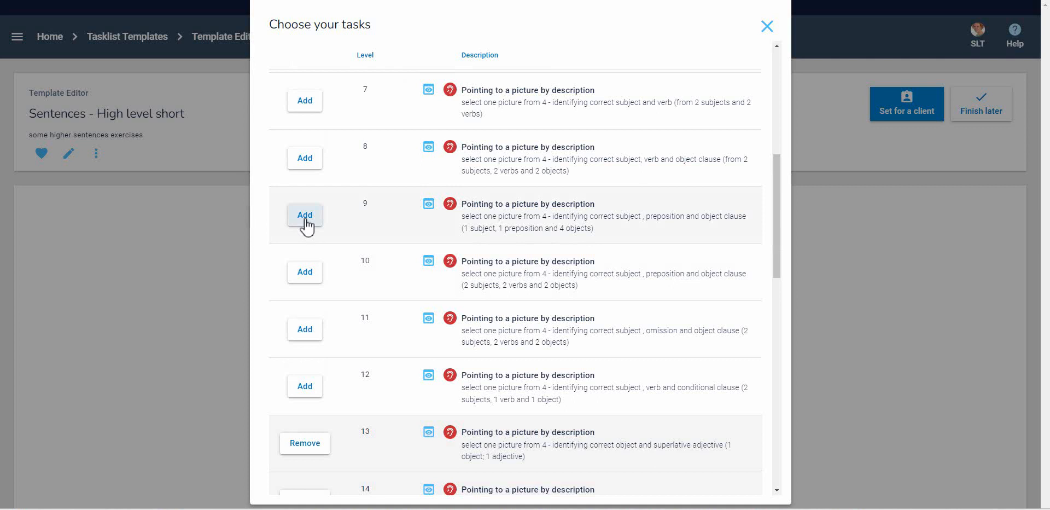
left_click(312, 276)
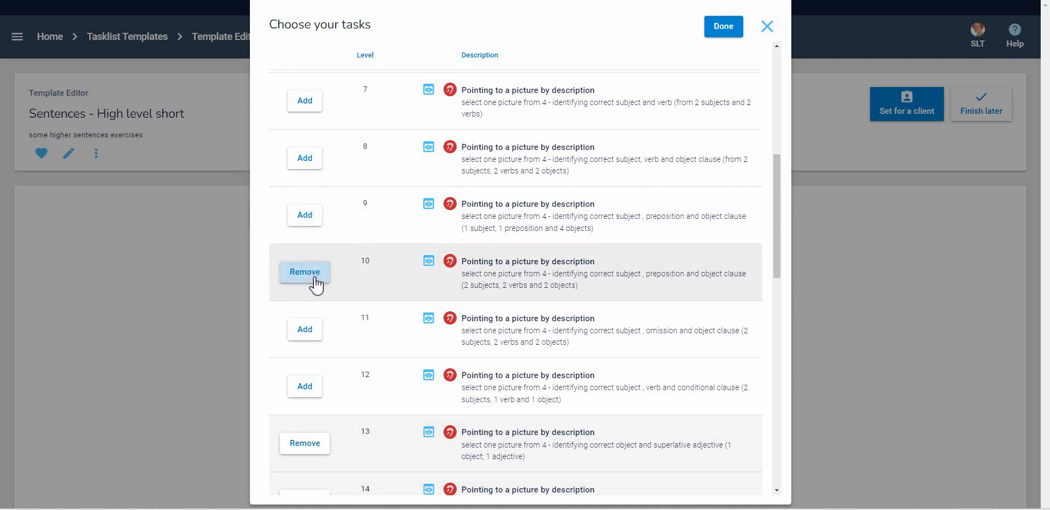
left_click(731, 28)
Move the level 10 task to the start of the task order and set its number of questions to 5
scroll(659, 183, "down", 2)
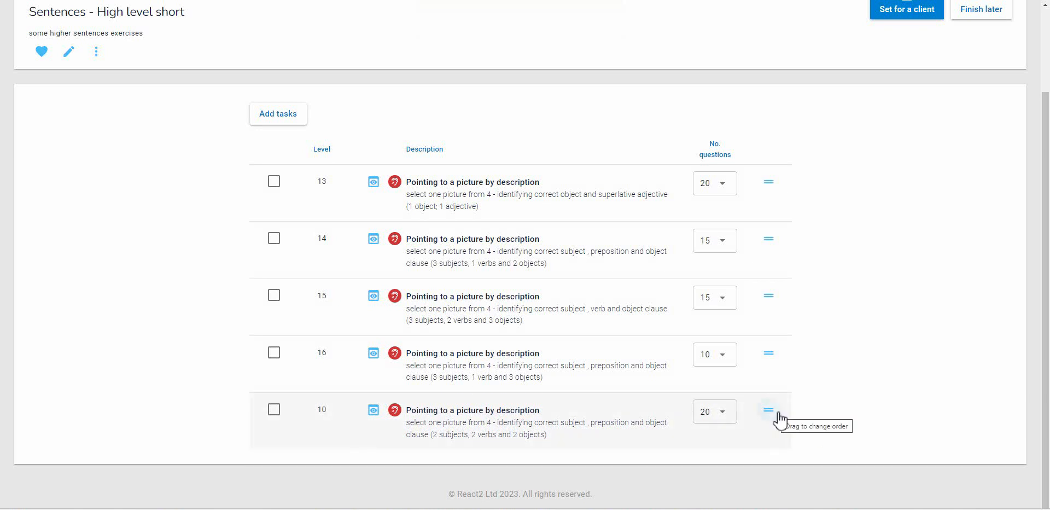
left_click_drag(777, 416, 774, 185)
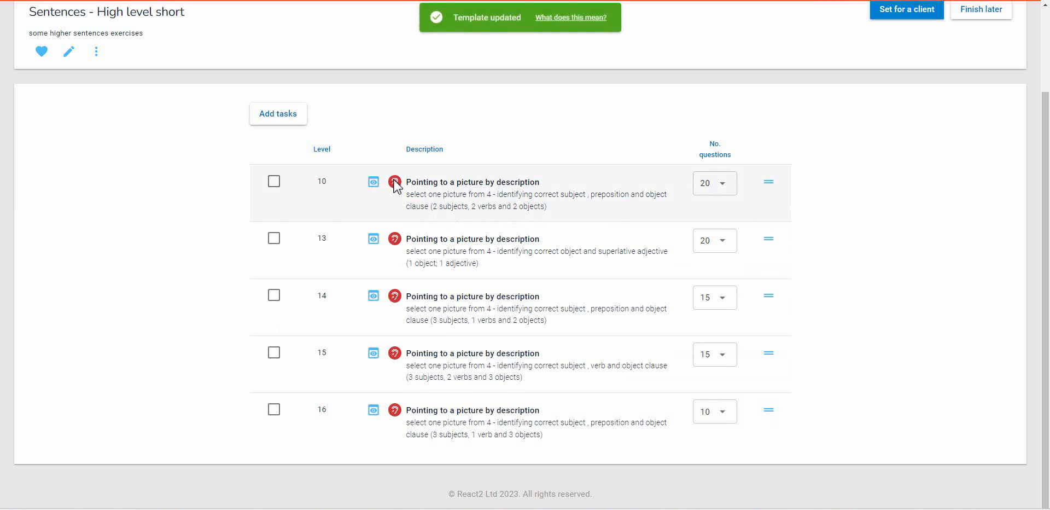
left_click(723, 184)
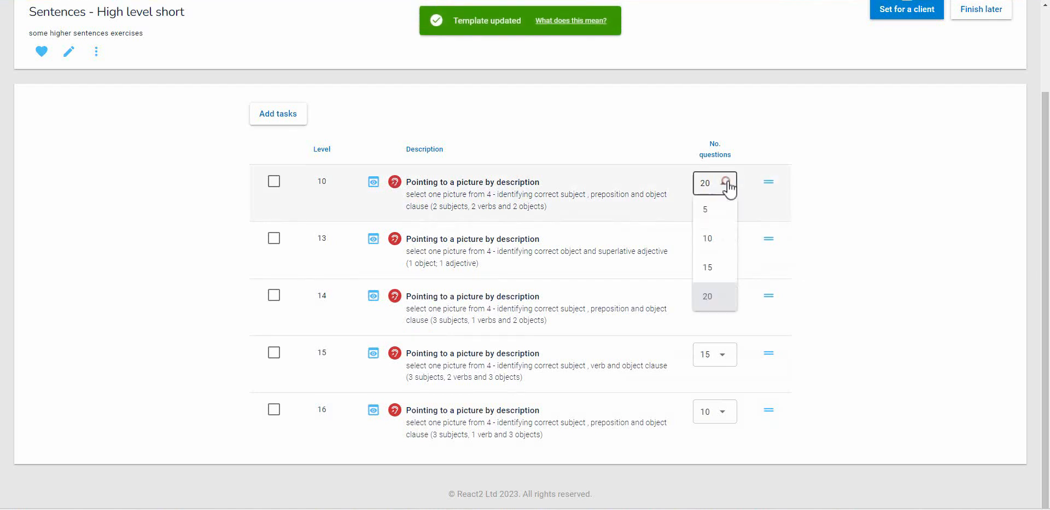
left_click(713, 211)
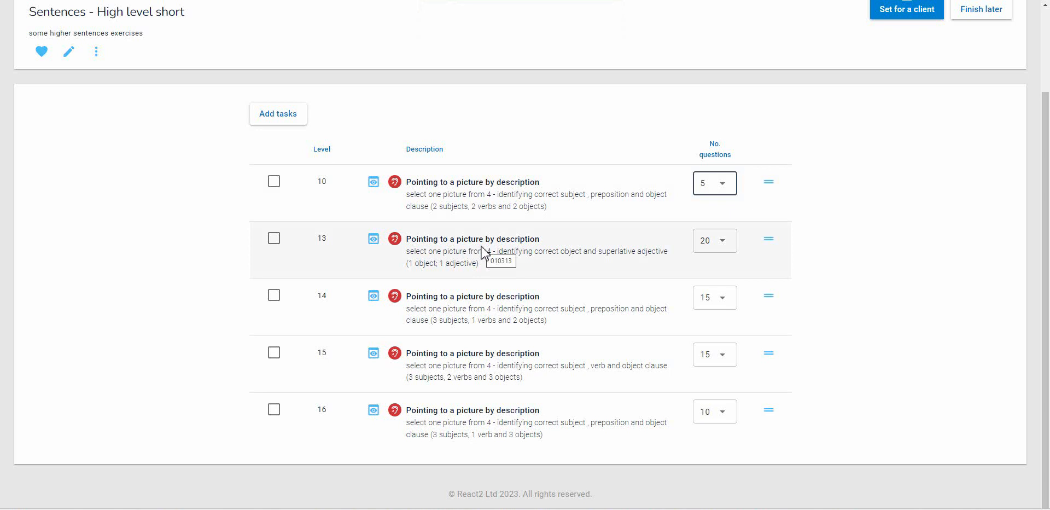
Finish editing for now, returning to the template list, and reopen the Sentences - High level short template for editing
scroll(736, 298, "up", 2)
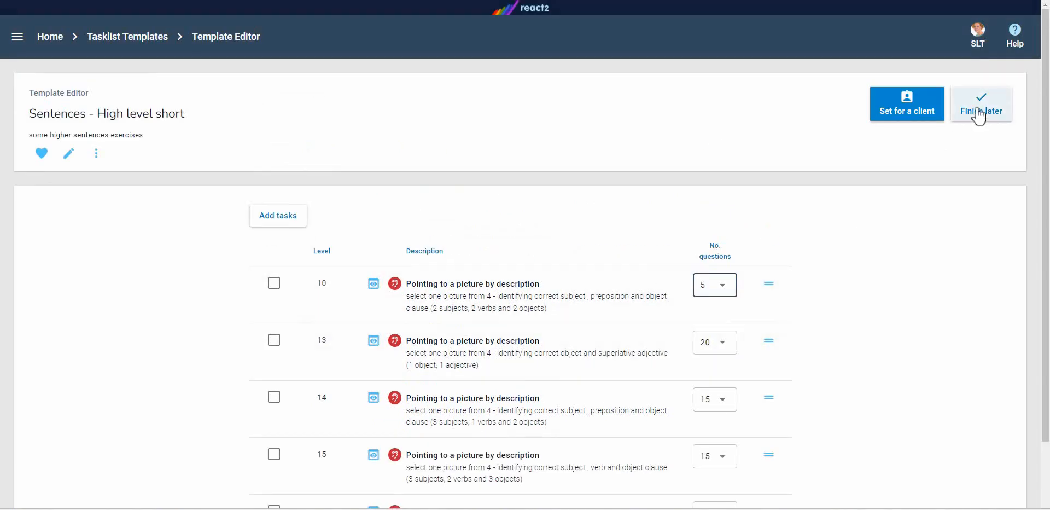
left_click(979, 115)
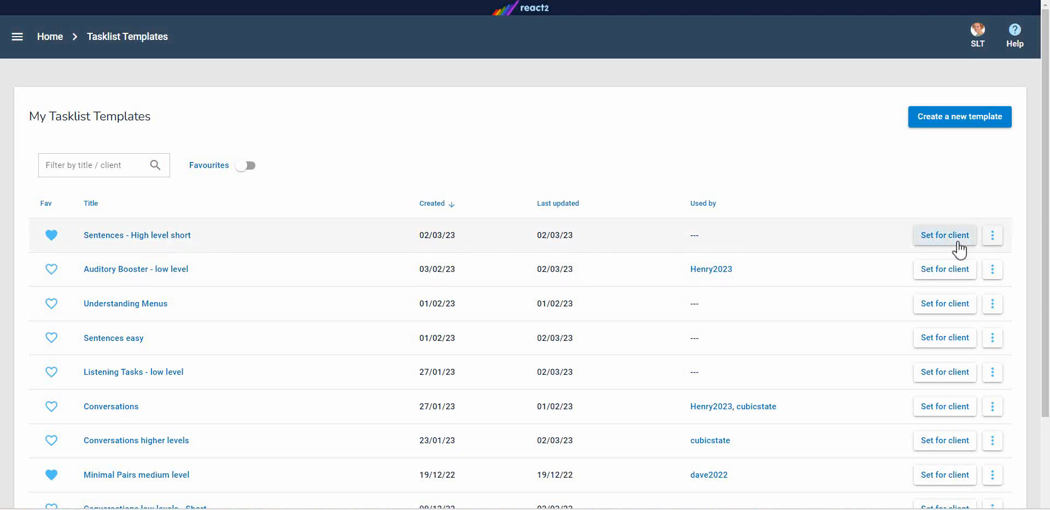
left_click(993, 236)
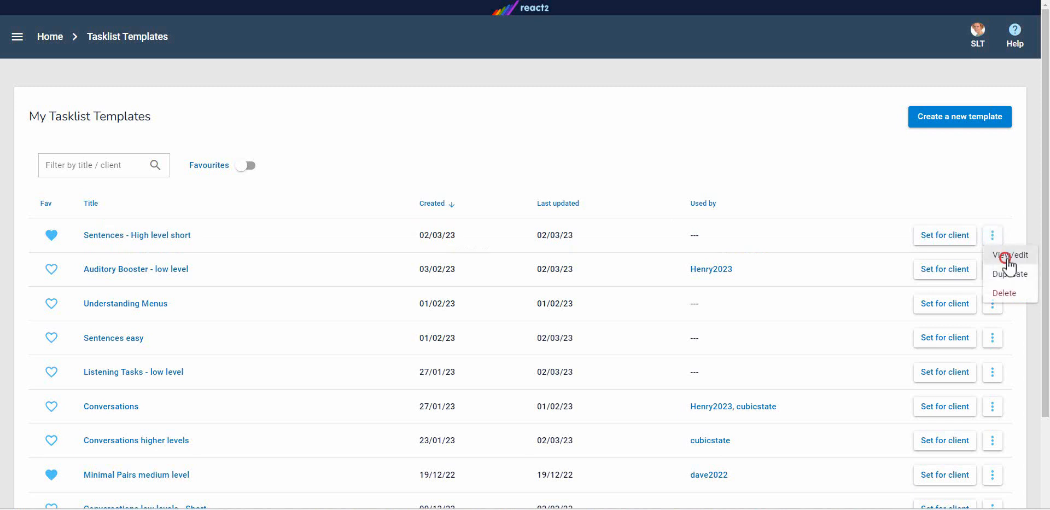
left_click(1009, 257)
Rename the template as "Sentences - High level long" and set its description to "some higher sentences exercises - long tasks"
scroll(462, 285, "down", 1)
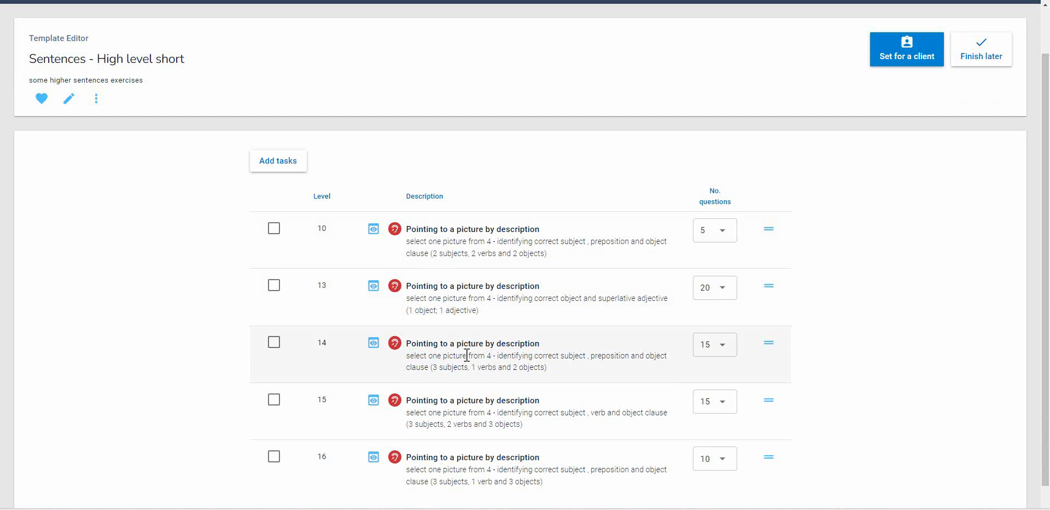
left_click(69, 100)
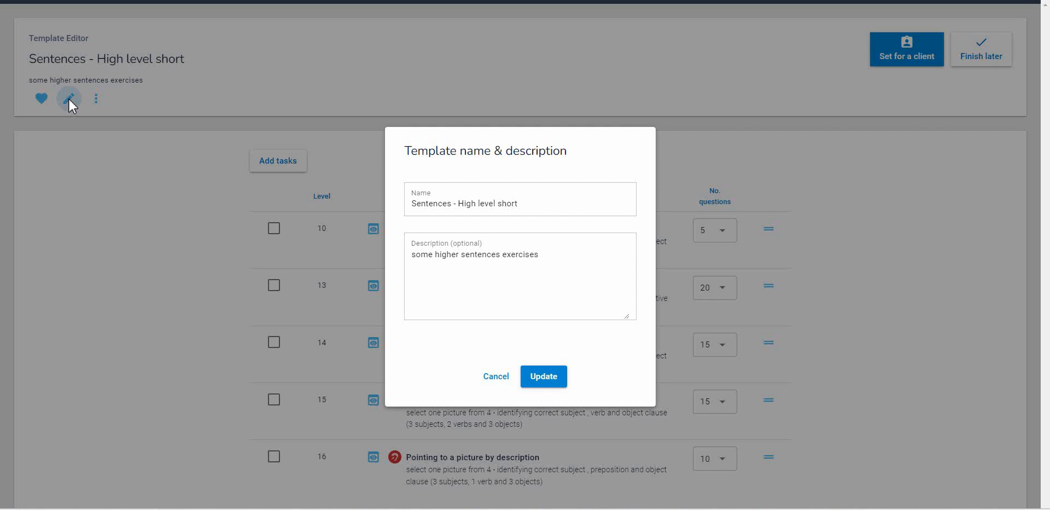
double_click(517, 205)
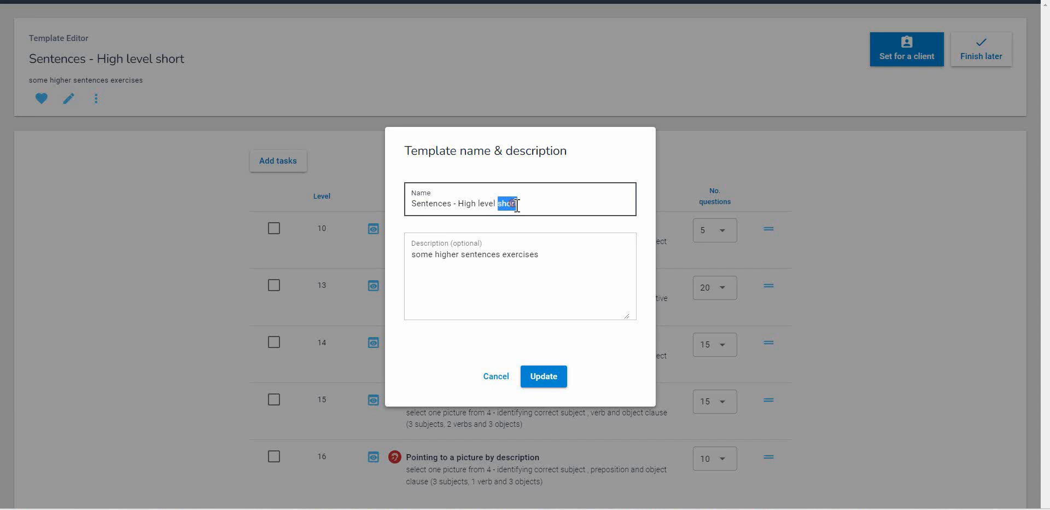
key("BackSpace")
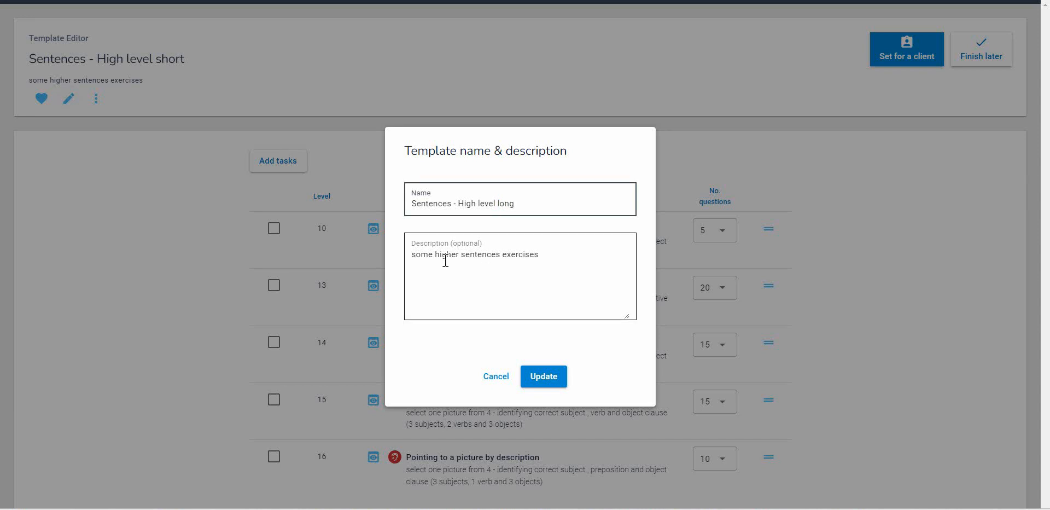
left_click(545, 256)
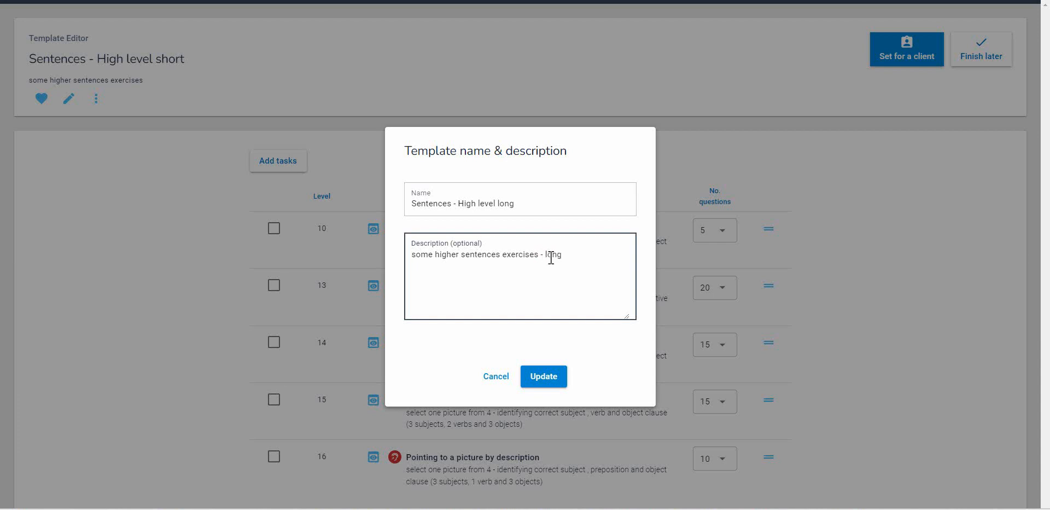
left_click(555, 375)
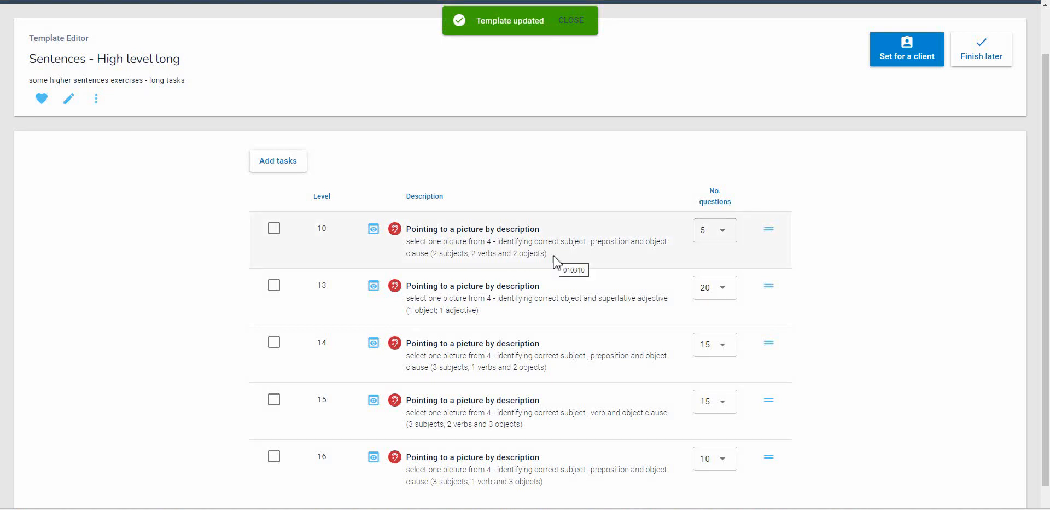
Set the template for the most recently active client, describing it as "try these sentences" plus the client's first name, and return to all tasklists
left_click(900, 55)
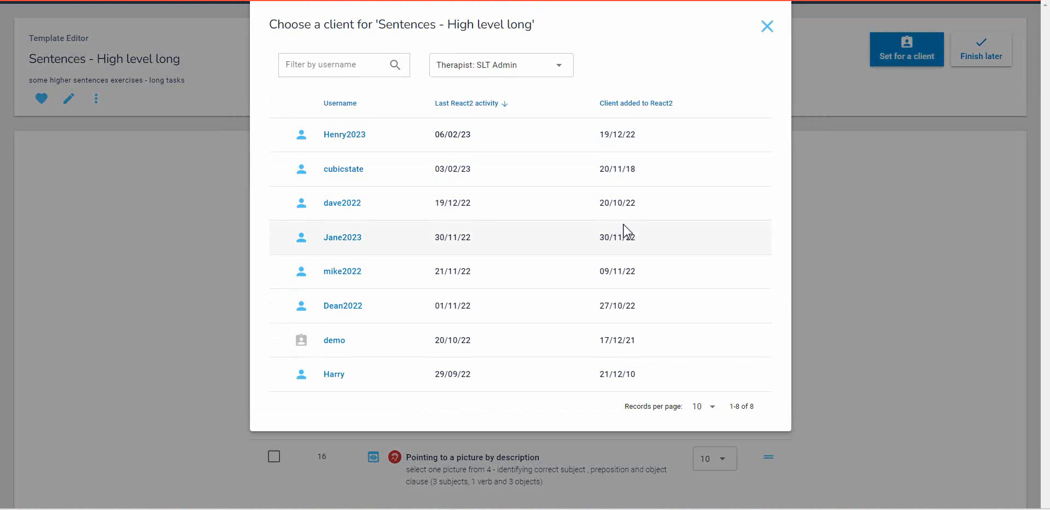
left_click(345, 135)
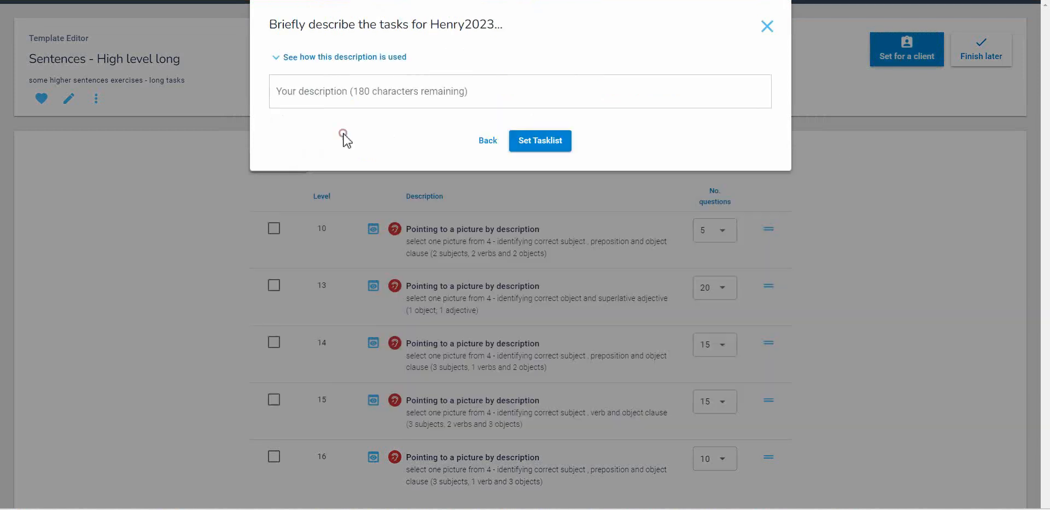
left_click(315, 93)
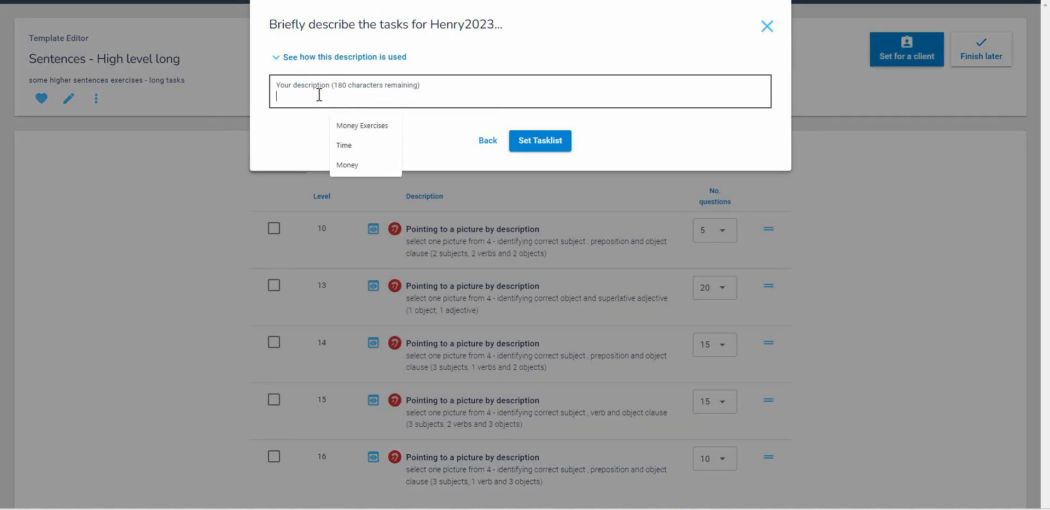
type("try these sentences Henry")
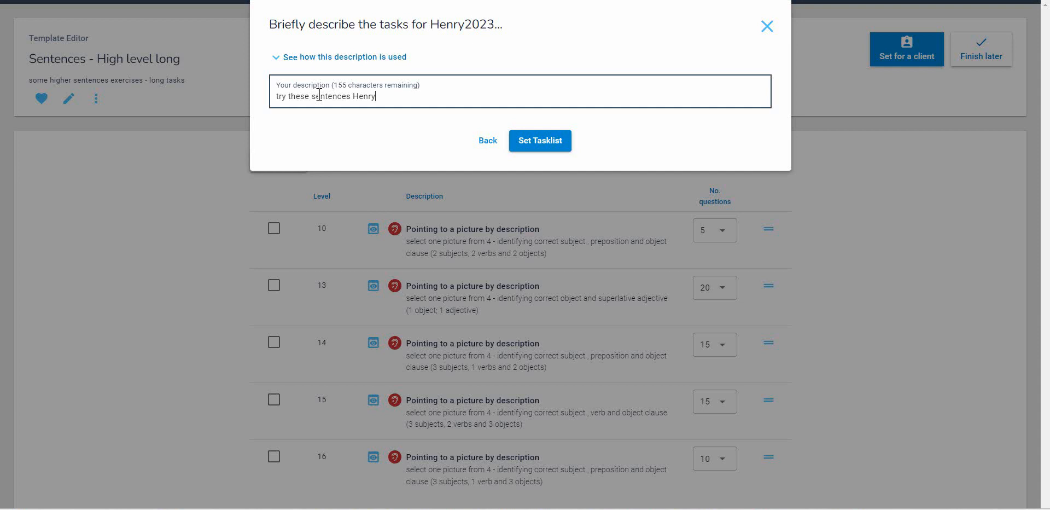
left_click(553, 141)
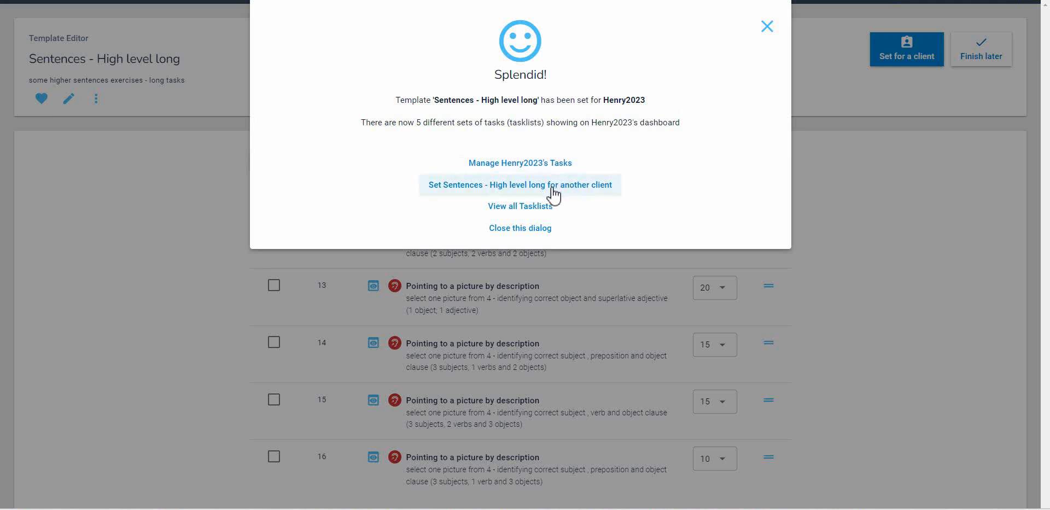
left_click(535, 207)
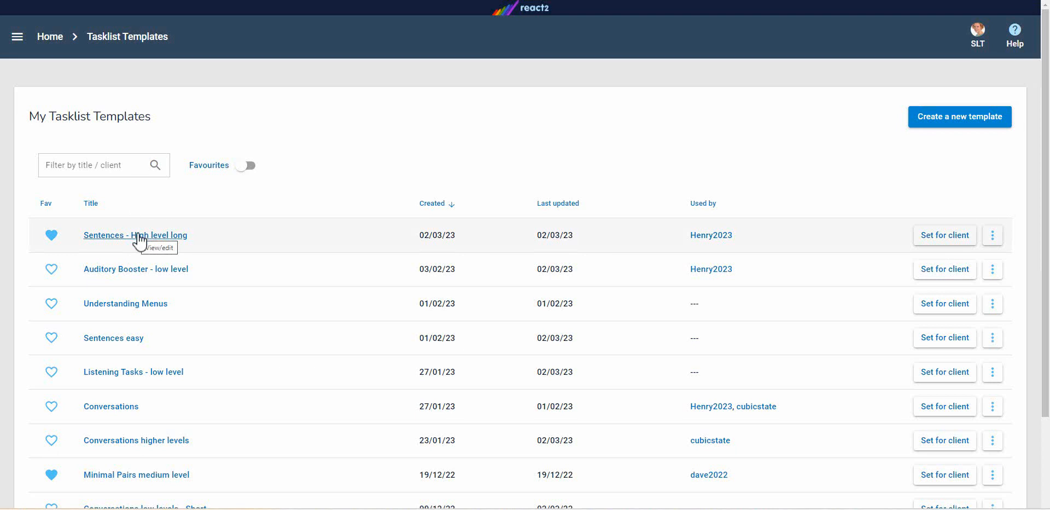
Start duplicating the Sentences - High level long template and name the copy "Sentences - Low level long"
left_click(993, 236)
left_click(1013, 275)
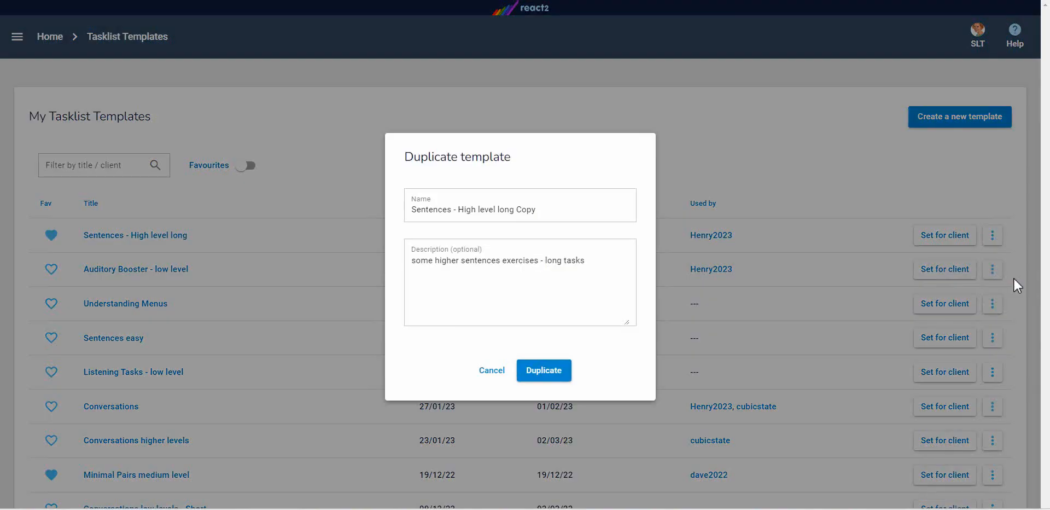
double_click(466, 213)
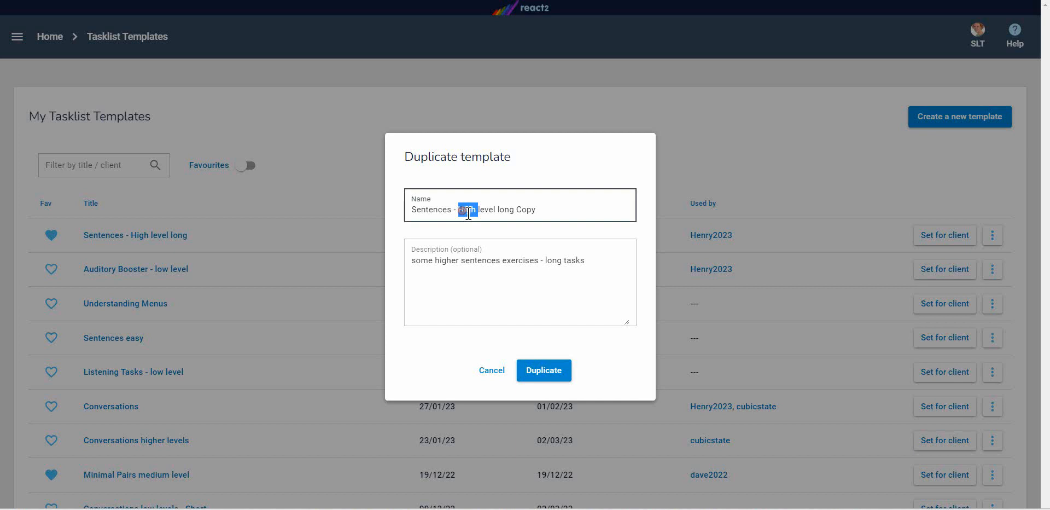
type("Low")
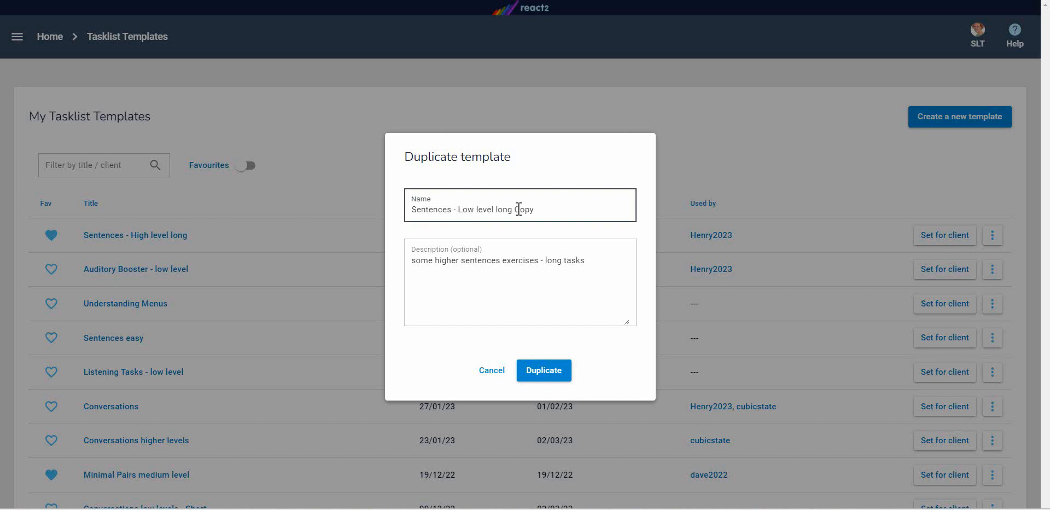
double_click(521, 212)
key("BackSpace")
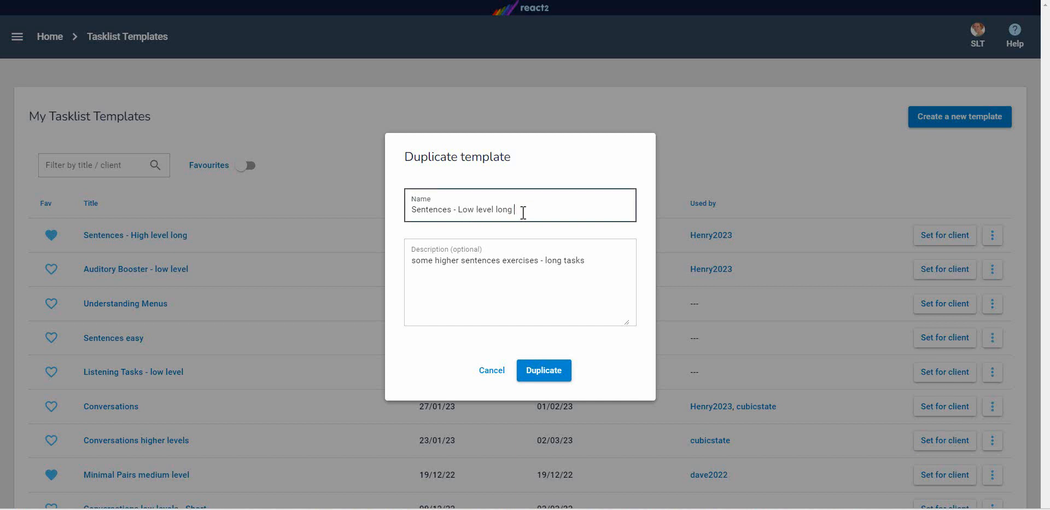
Change the copy's description to "some lower level sentences exercises - medium length tasks"
double_click(448, 265)
key("BackSpace")
type("low")
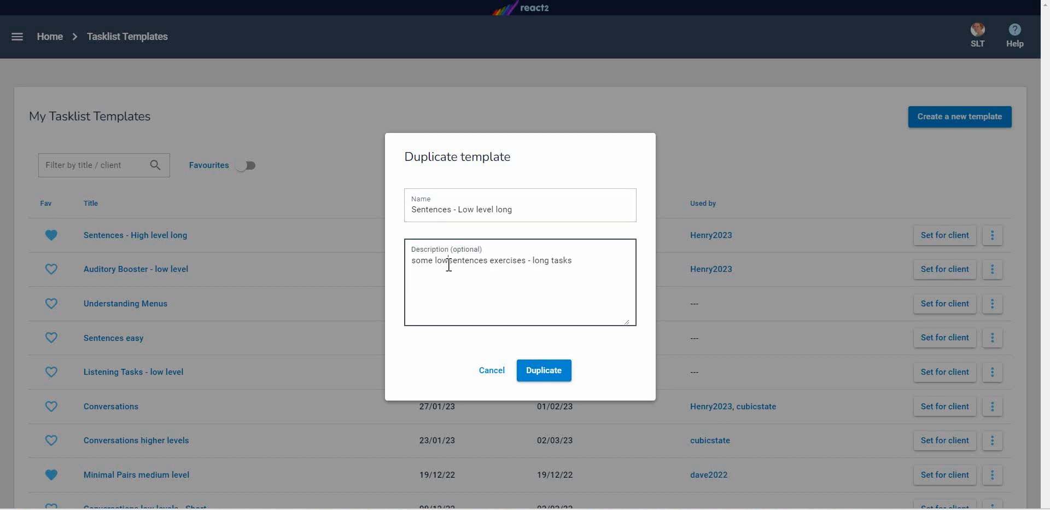
type("er level")
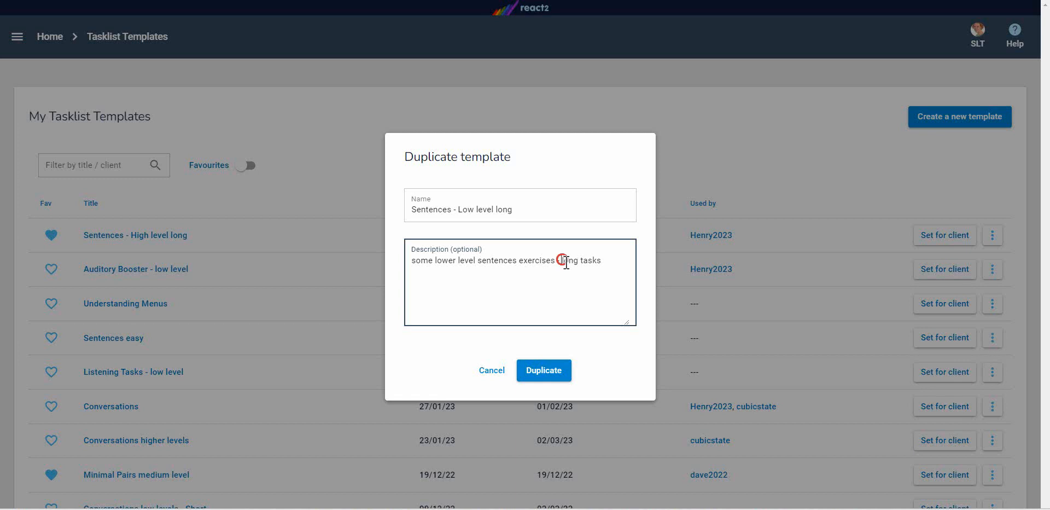
left_click_drag(566, 262, 580, 262)
type("me")
type("dium legth")
key("BackSpace")
key("BackSpace")
key("BackSpace")
type("nt")
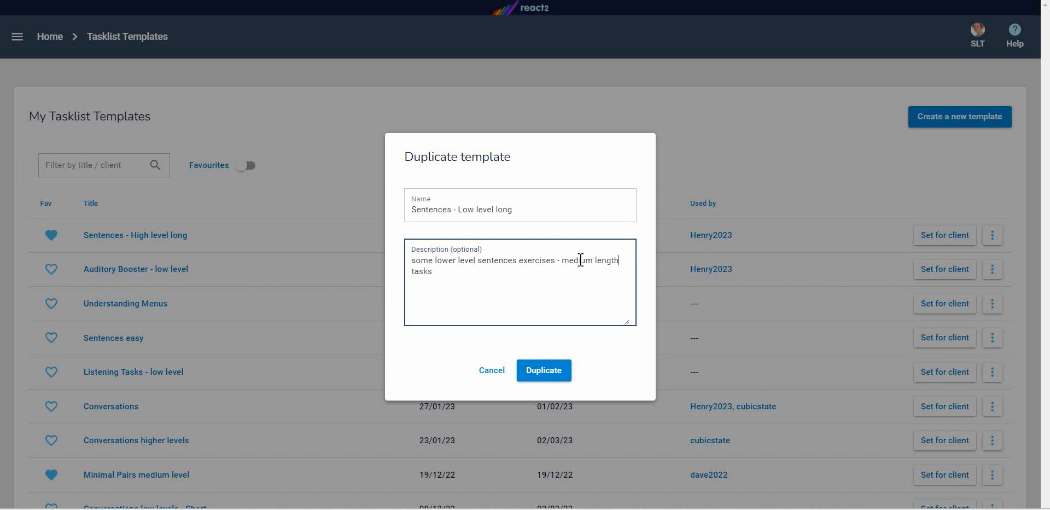
Create the duplicate template and remove its level 13, 14, 15 and 16 tasks, keeping only the level 10 task
left_click(550, 373)
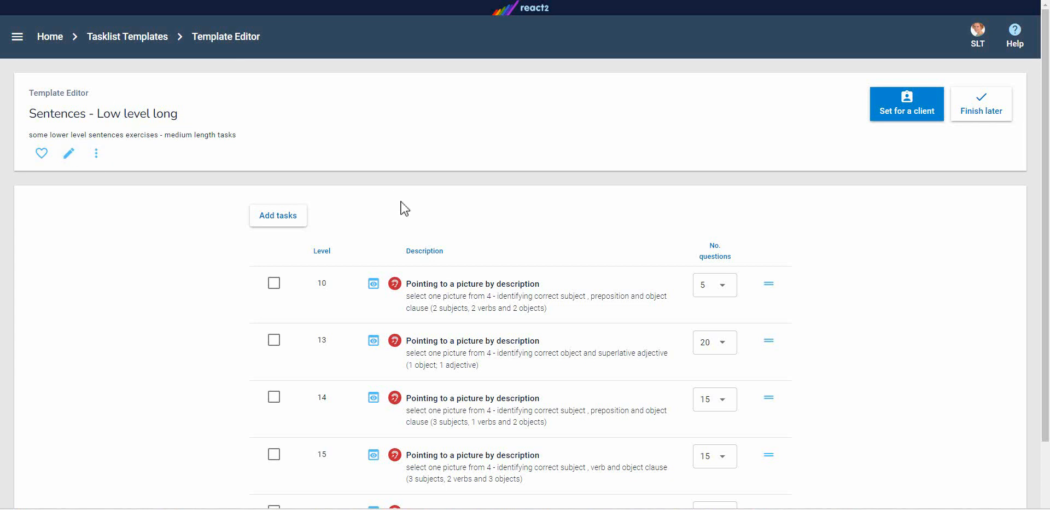
scroll(404, 209, "down", 2)
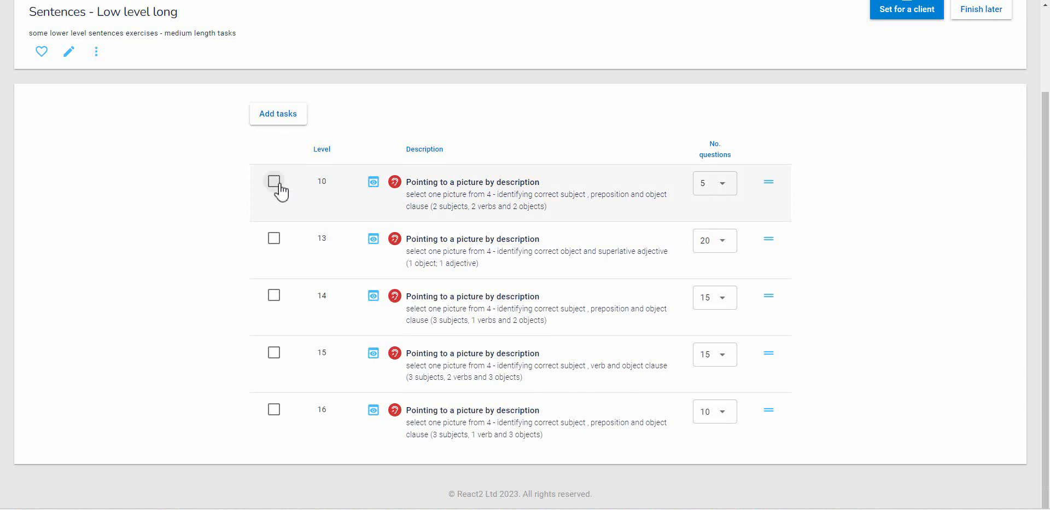
left_click(274, 181)
left_click(274, 239)
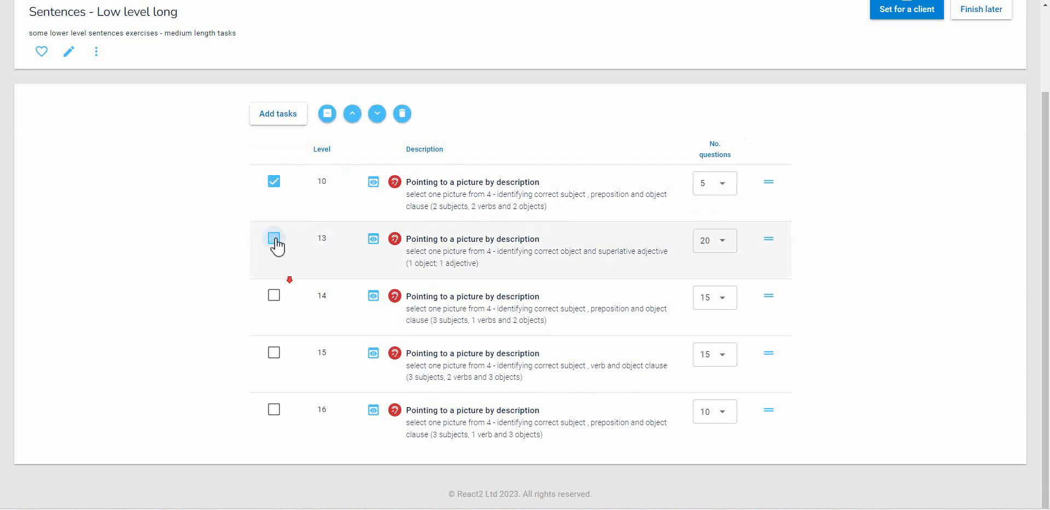
left_click(274, 295)
left_click(274, 352)
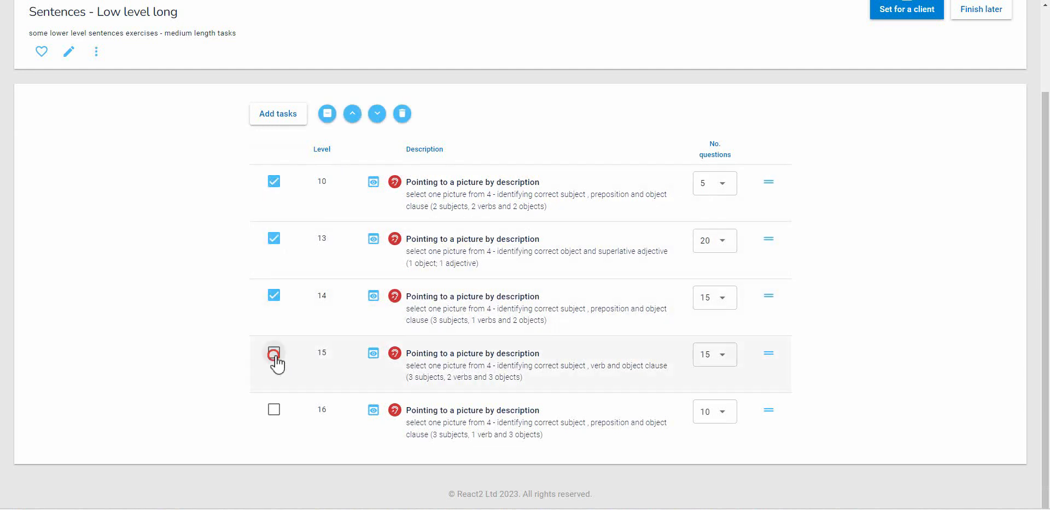
left_click(275, 410)
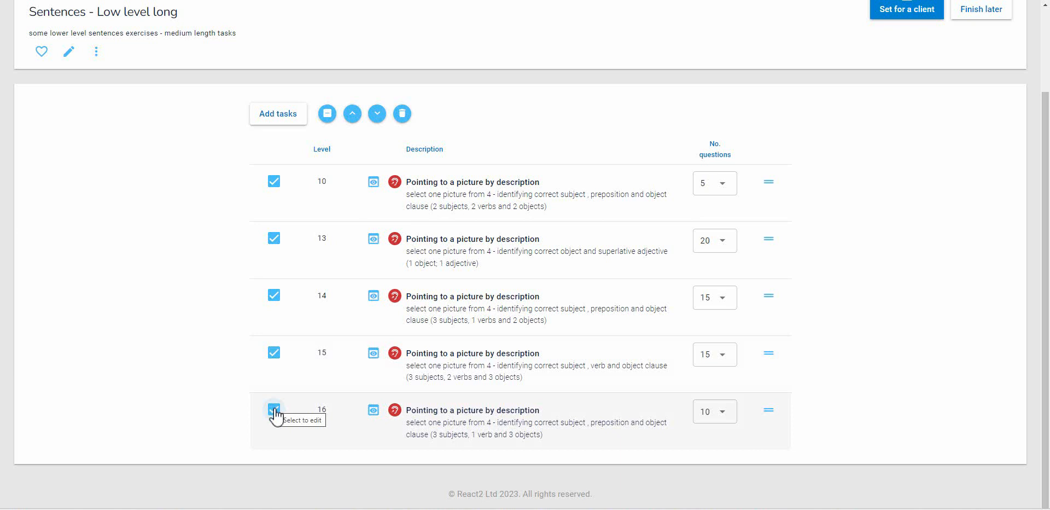
left_click(275, 181)
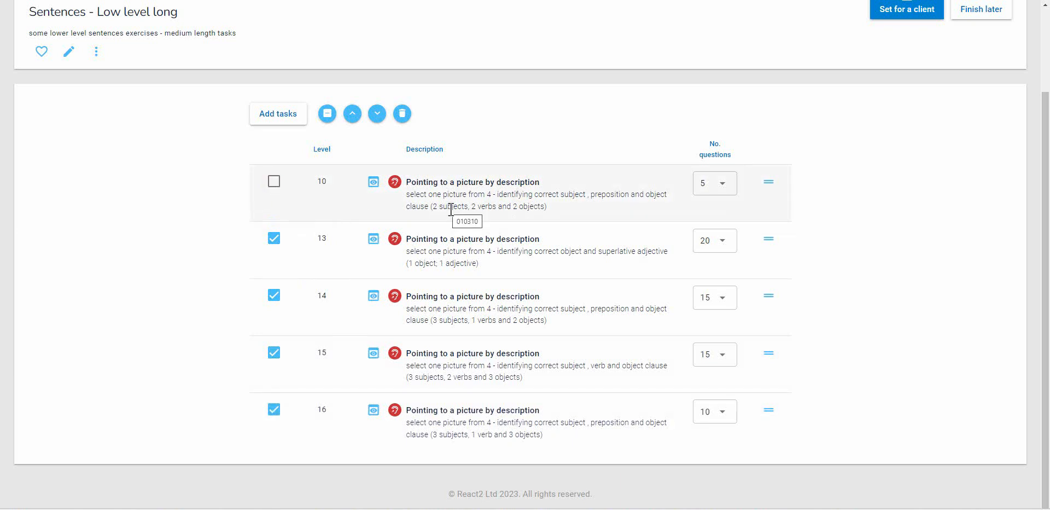
left_click(403, 114)
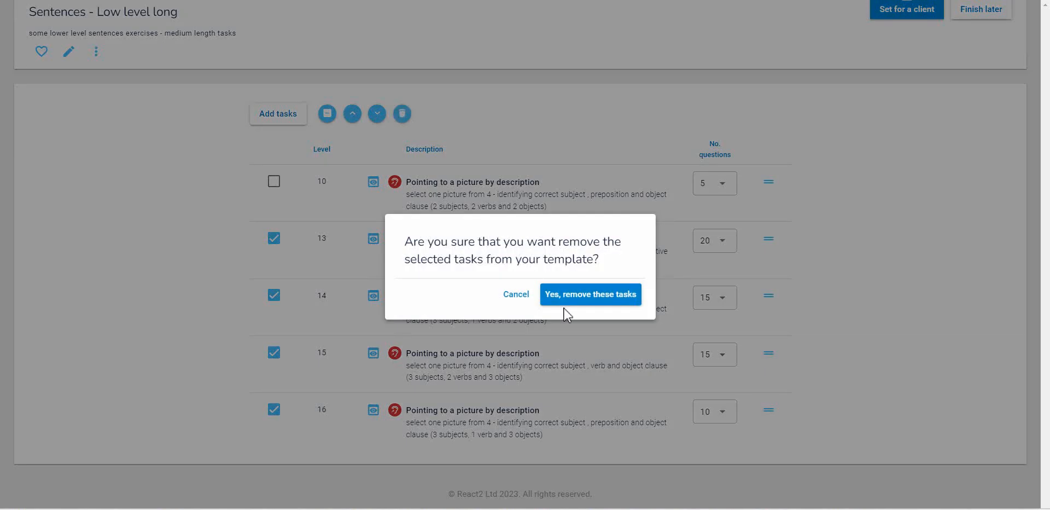
left_click(569, 290)
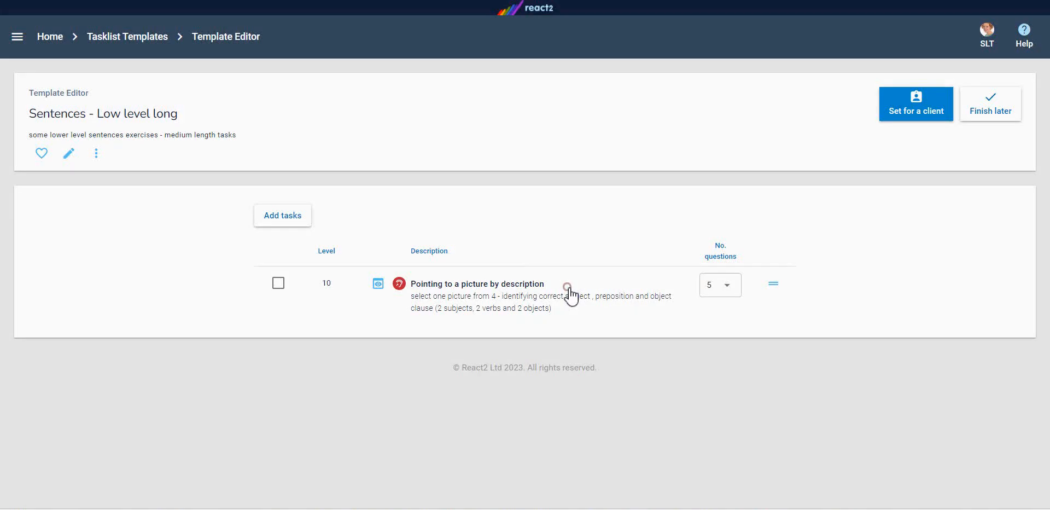
Add the level 1, 2, 3 and 4 Pointing to a picture by description tasks from Auditory Processing, Understanding Sentences
left_click(304, 218)
left_click(335, 70)
left_click(354, 96)
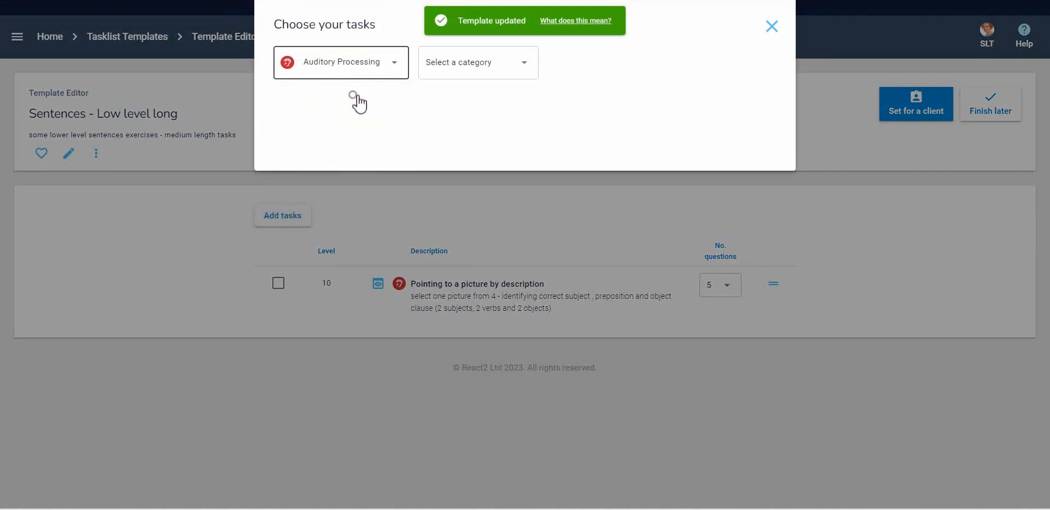
left_click(511, 70)
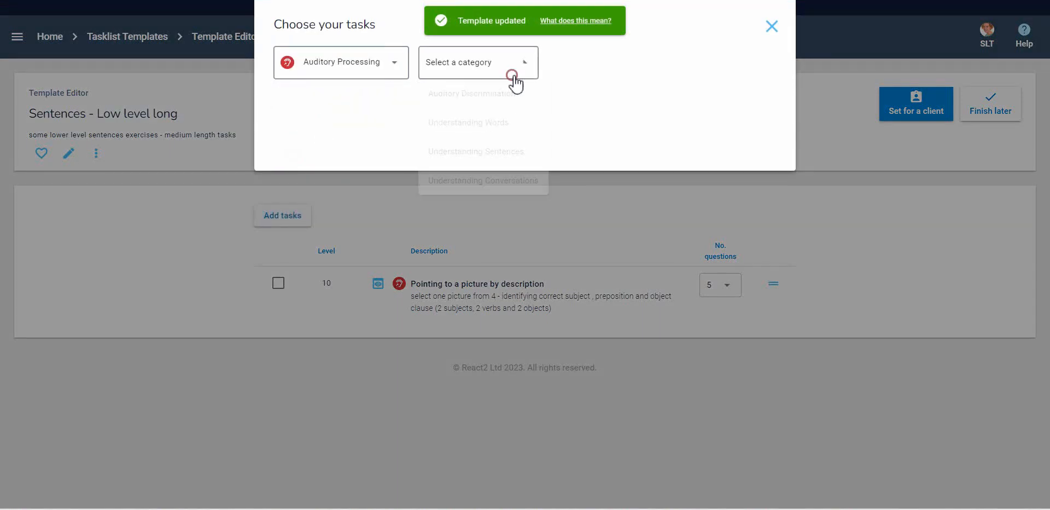
left_click(510, 156)
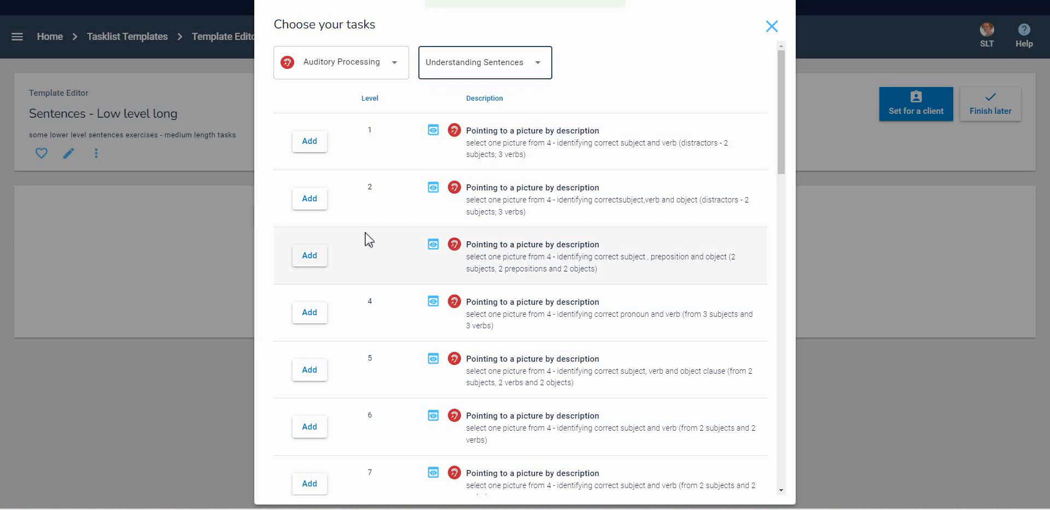
left_click(315, 143)
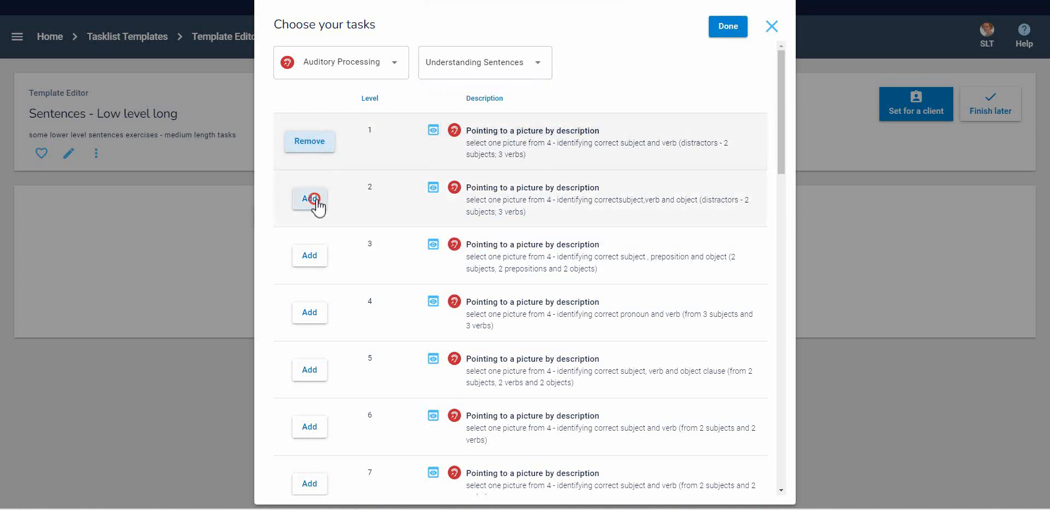
left_click(313, 202)
left_click(317, 257)
left_click(318, 315)
scroll(327, 322, "down", 1)
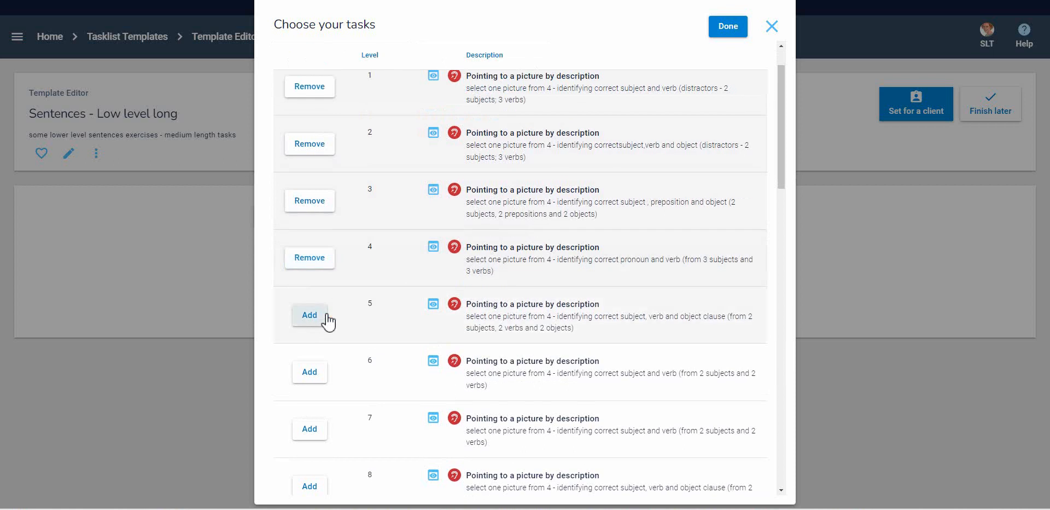
left_click(728, 27)
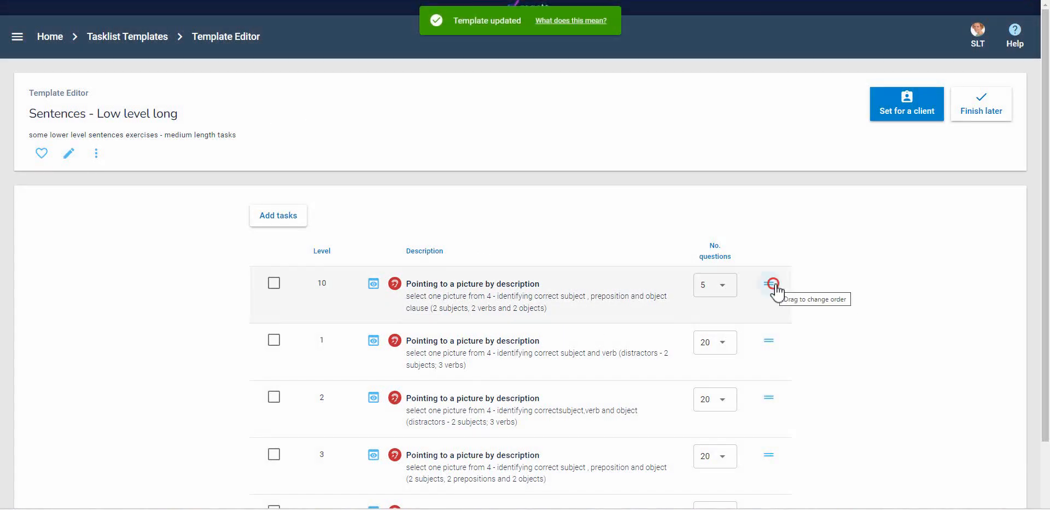
Move the level 10 task to the end of the template's task list, below the level 4 task
left_click_drag(771, 282, 781, 481)
scroll(781, 483, "down", 2)
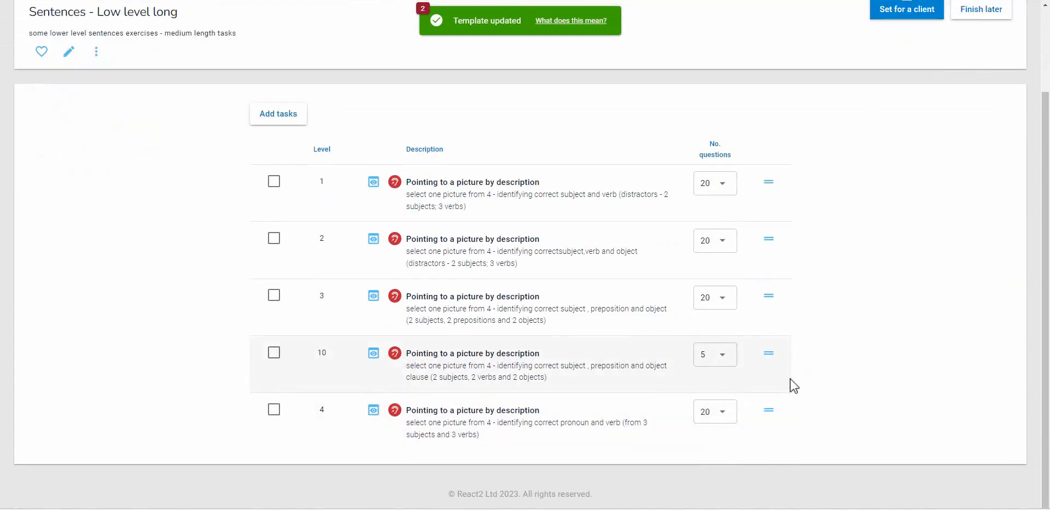
left_click_drag(768, 354, 768, 361)
left_click_drag(771, 412, 763, 412)
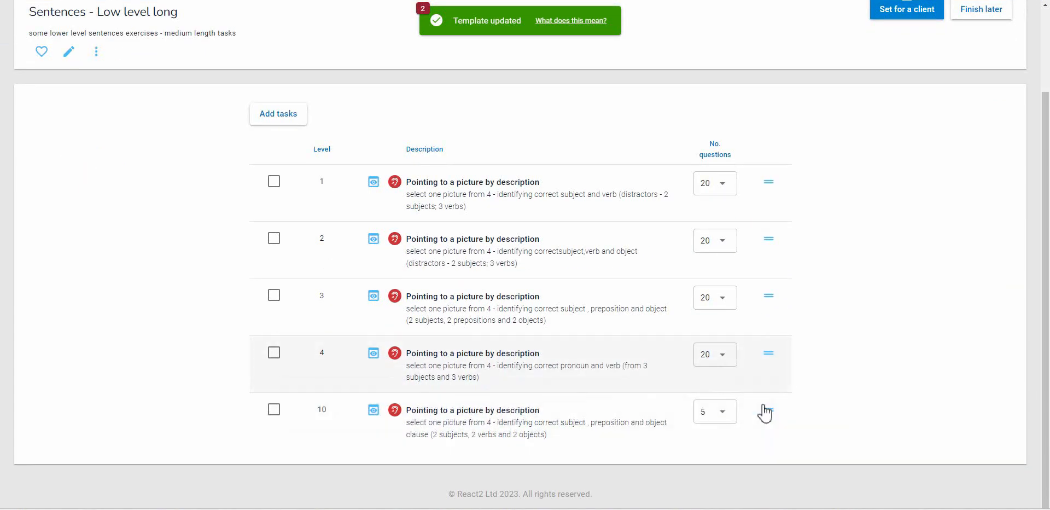
Set the number of questions to 10 for the level 1 to 4 tasks and keep 5 for the level 10 task
left_click(727, 186)
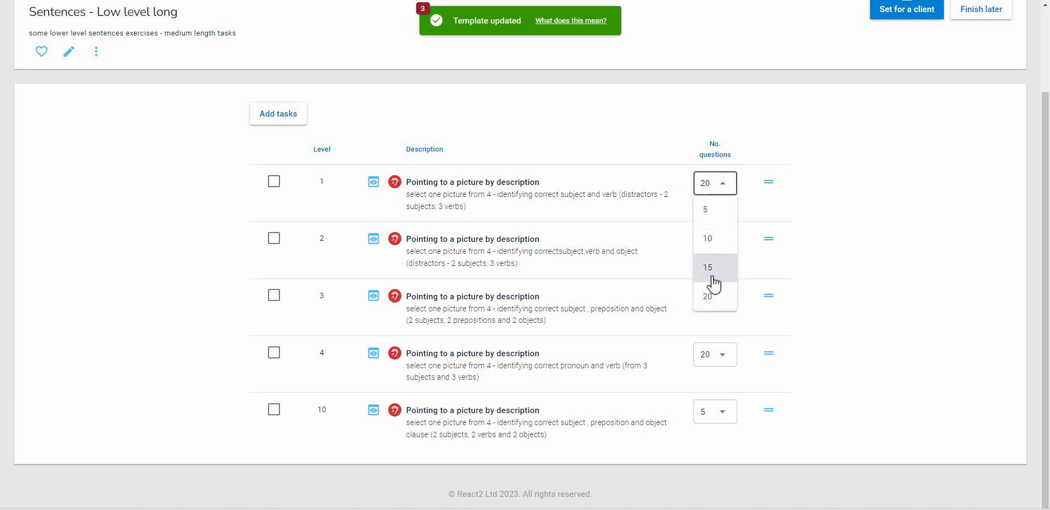
left_click(718, 243)
left_click(719, 246)
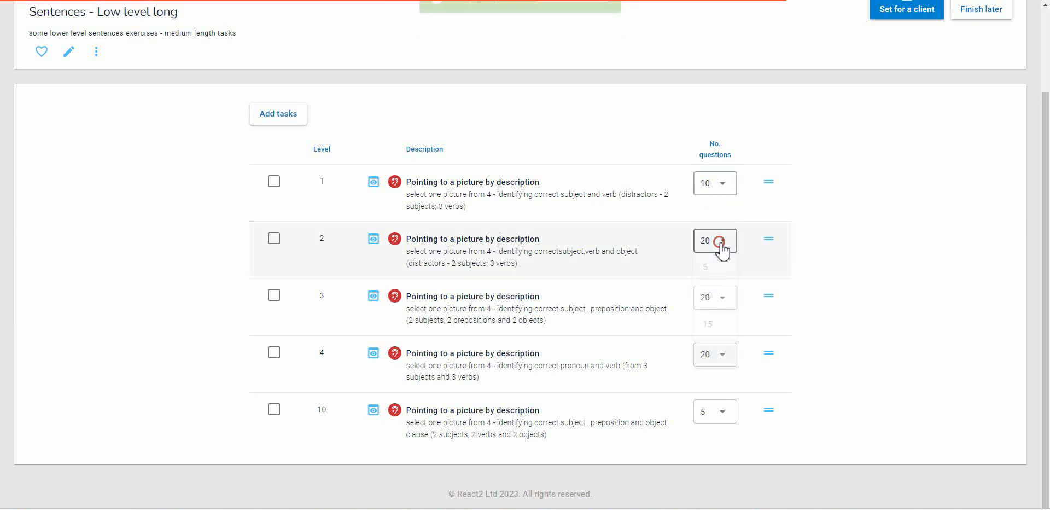
left_click(714, 296)
left_click(727, 297)
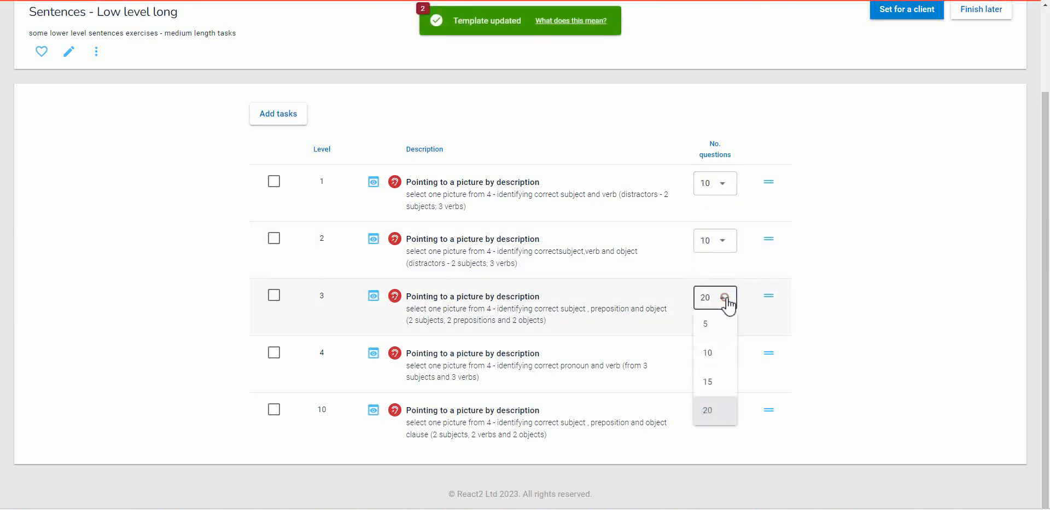
left_click(714, 353)
left_click(723, 356)
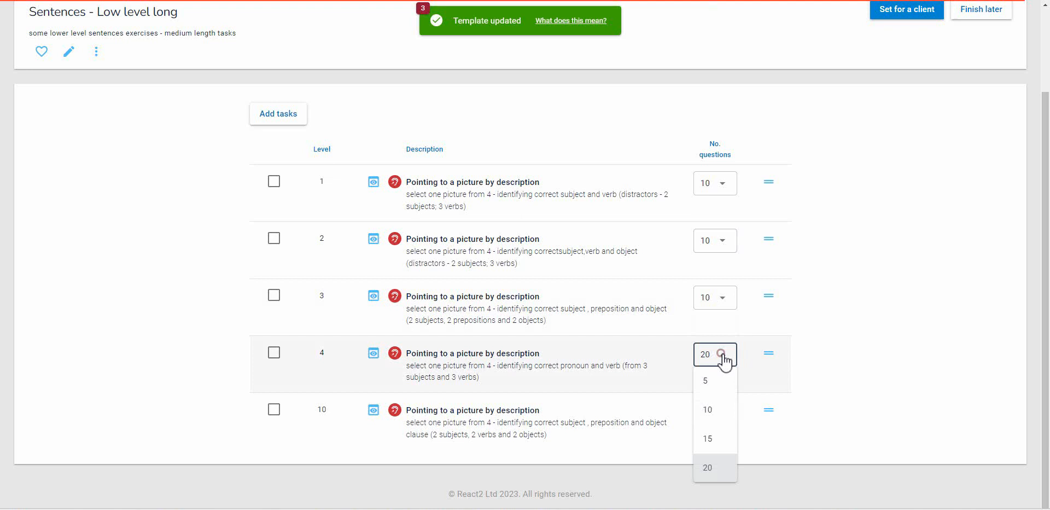
left_click(715, 407)
left_click(720, 419)
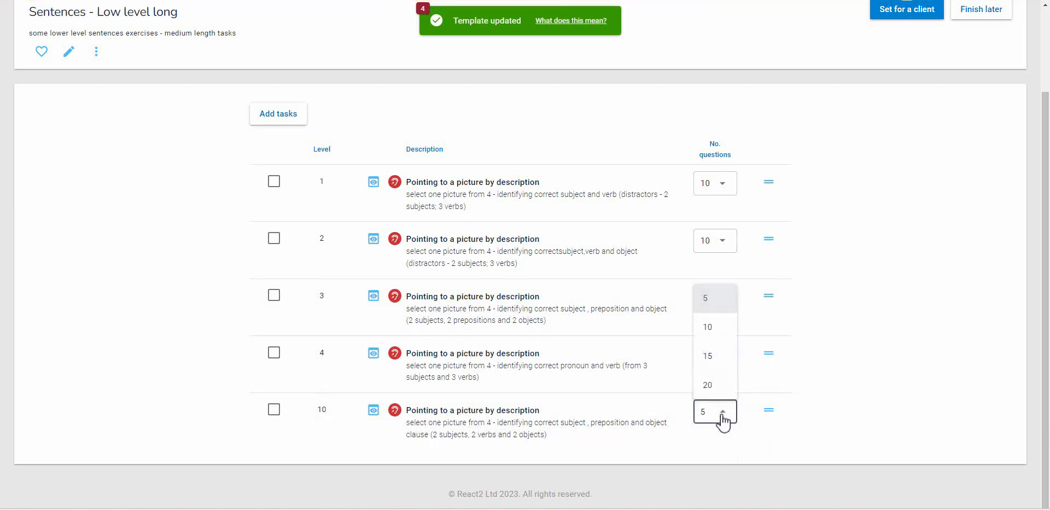
left_click(713, 302)
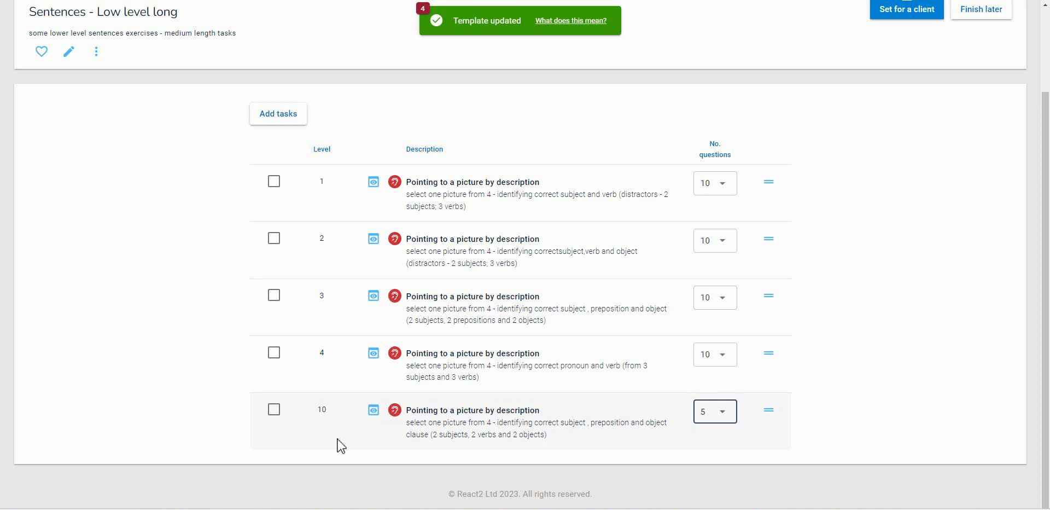
Preview the level 1 Pointing to a picture by description task and close the preview
left_click(373, 184)
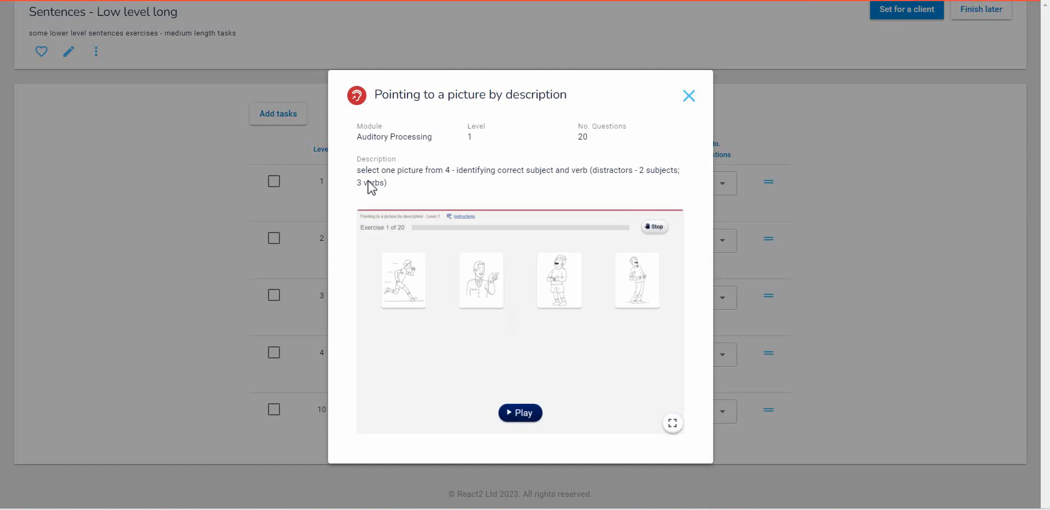
left_click(690, 97)
Finish editing without setting the template for a client, and mark Sentences - Low level long as a favourite
scroll(889, 126, "up", 3)
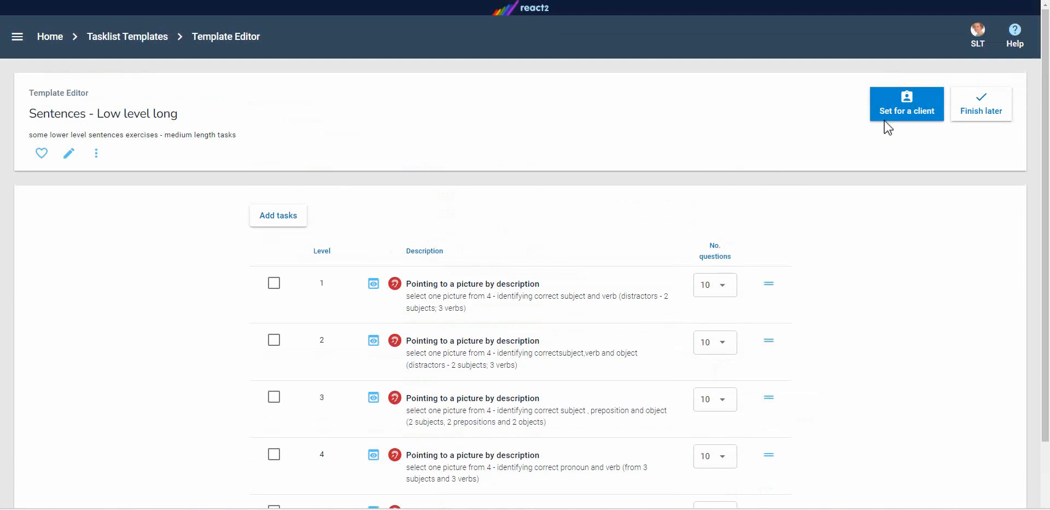
left_click(991, 122)
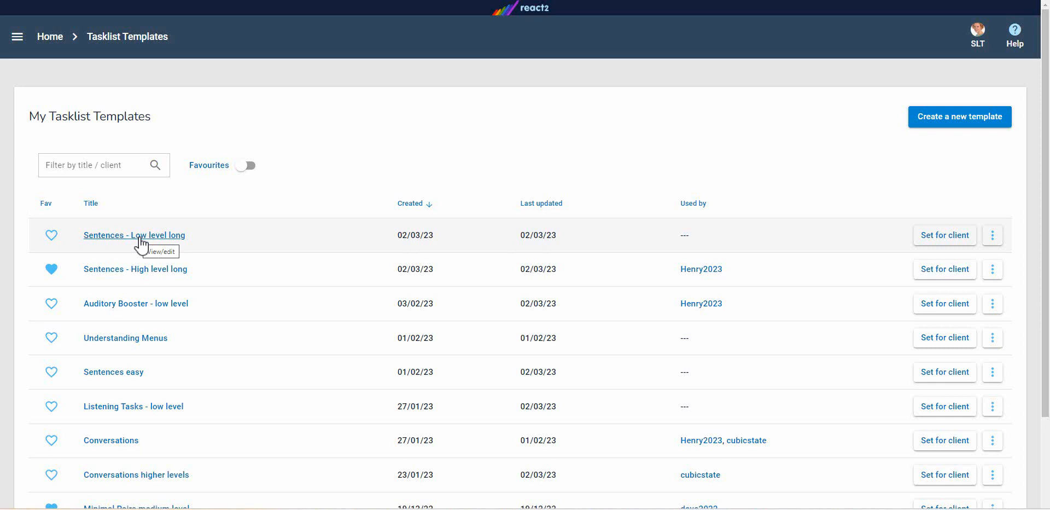
left_click(51, 235)
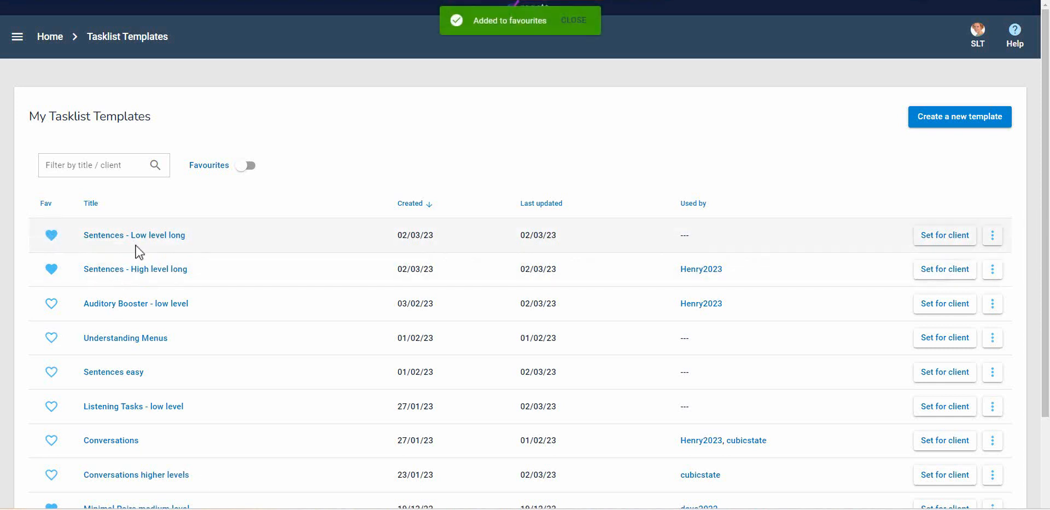
Set Sentences - Low level long for the most recently active client, described as "Next - try these longer but lower level sentences", and return to all tasklists
left_click(941, 238)
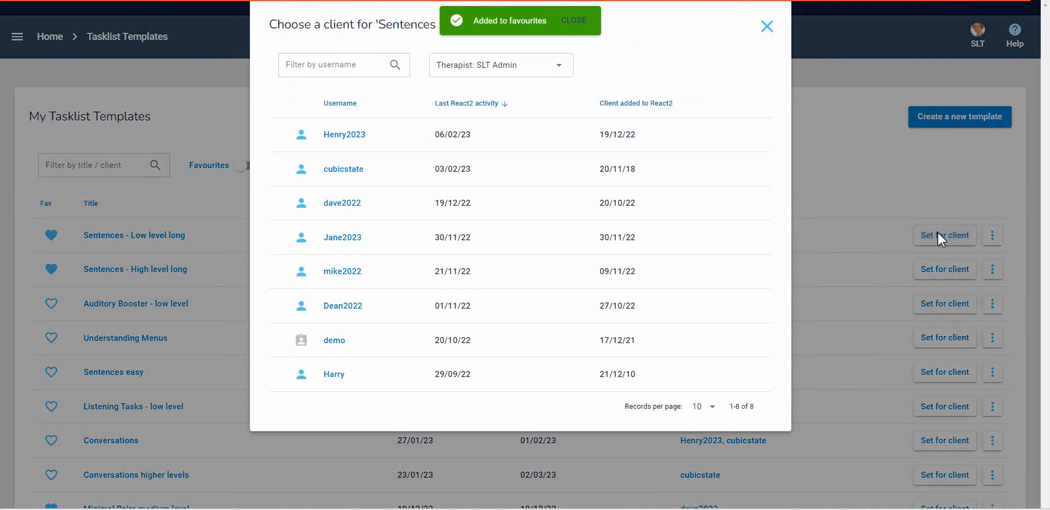
left_click(353, 134)
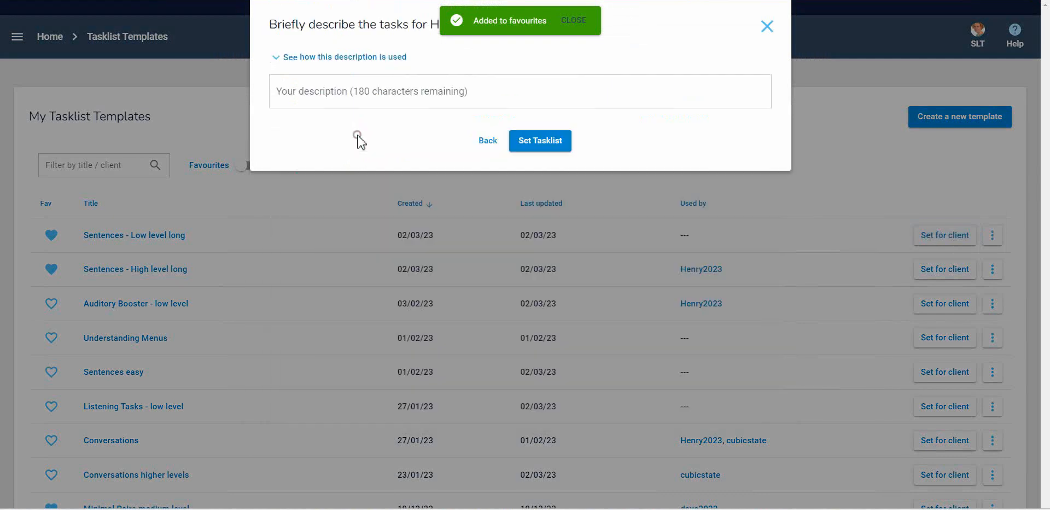
left_click(334, 93)
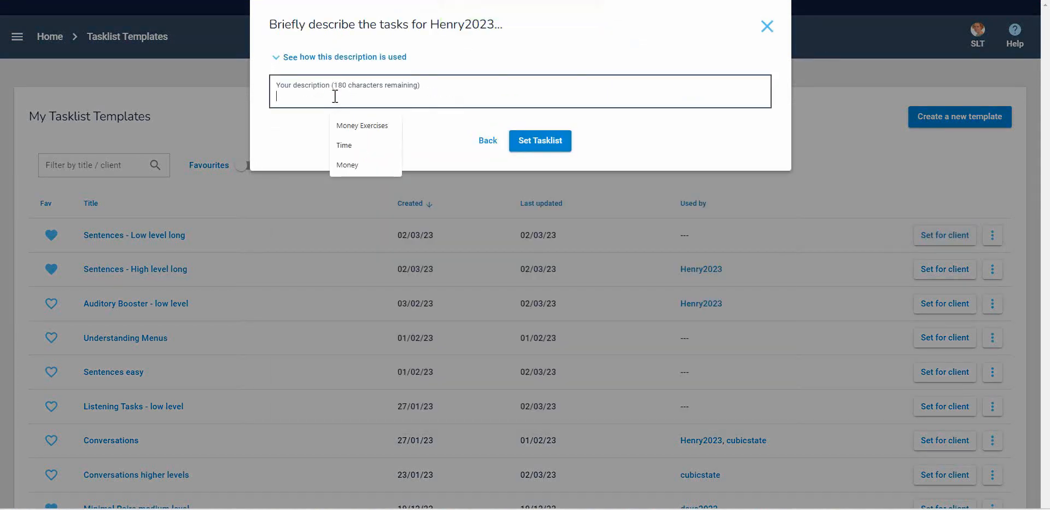
type("Ne")
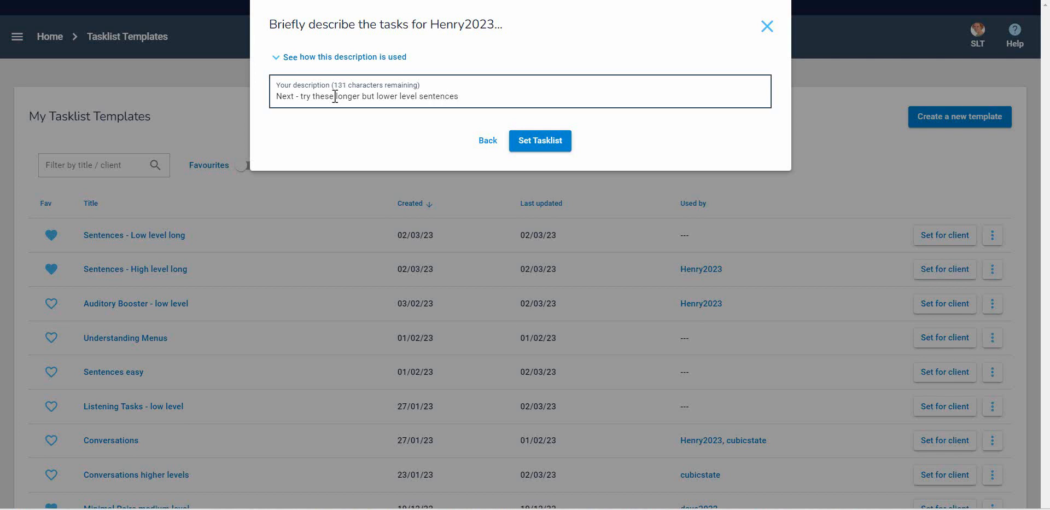
left_click(521, 141)
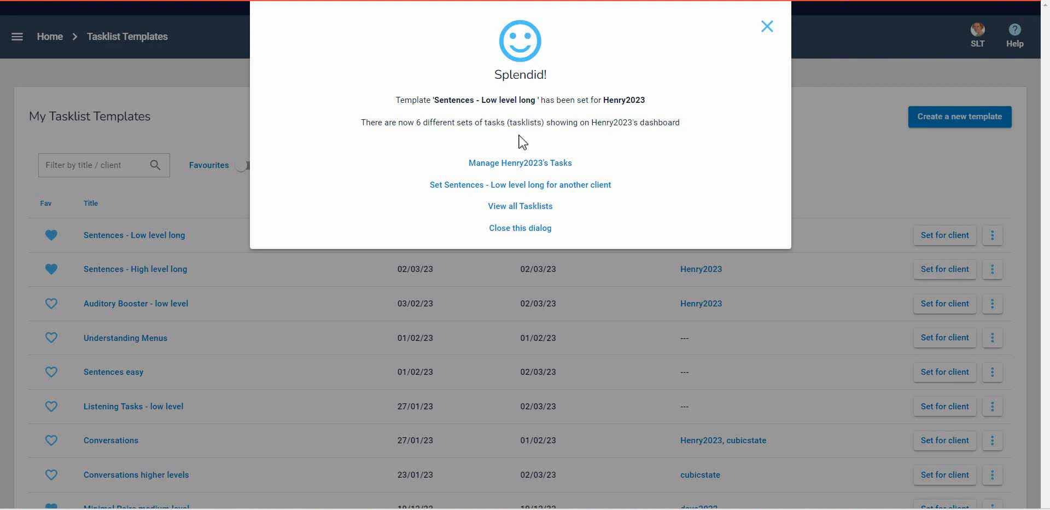
left_click(523, 208)
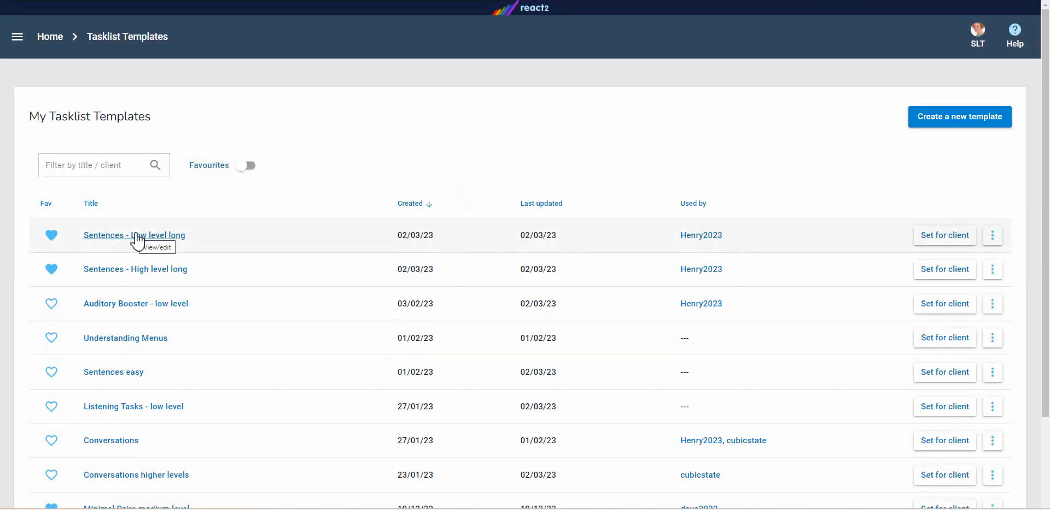